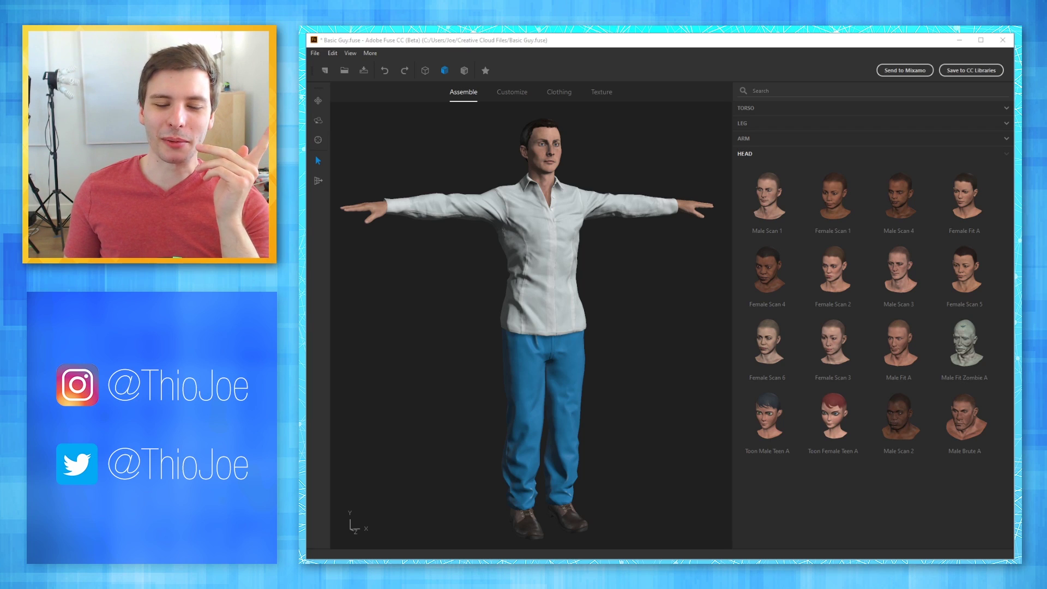
click(508, 41)
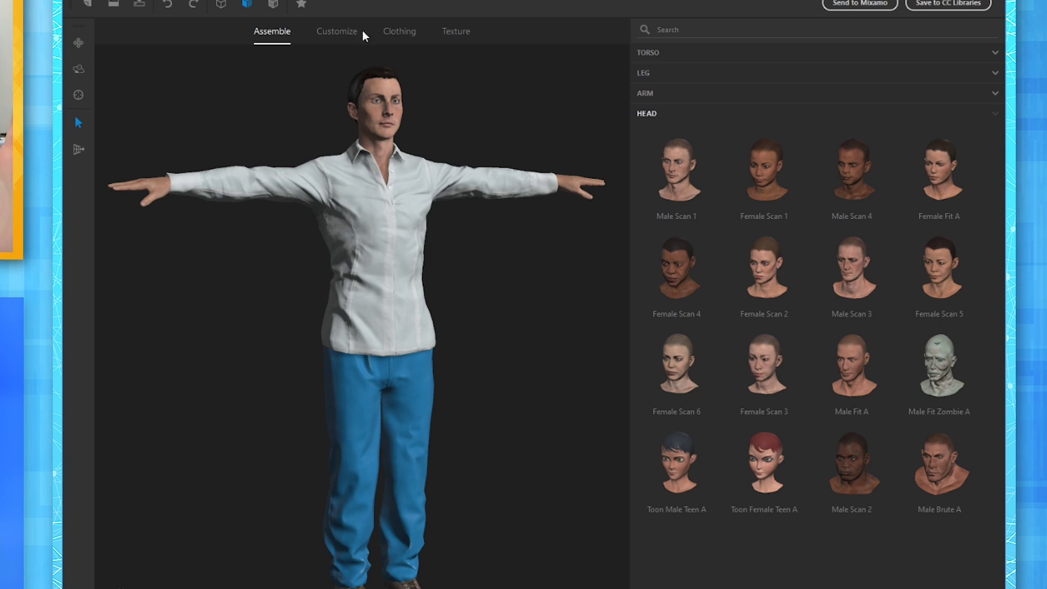
mouse_move(471, 293)
mouse_down()
mouse_move(559, 289)
mouse_move(465, 289)
mouse_move(490, 297)
mouse_up()
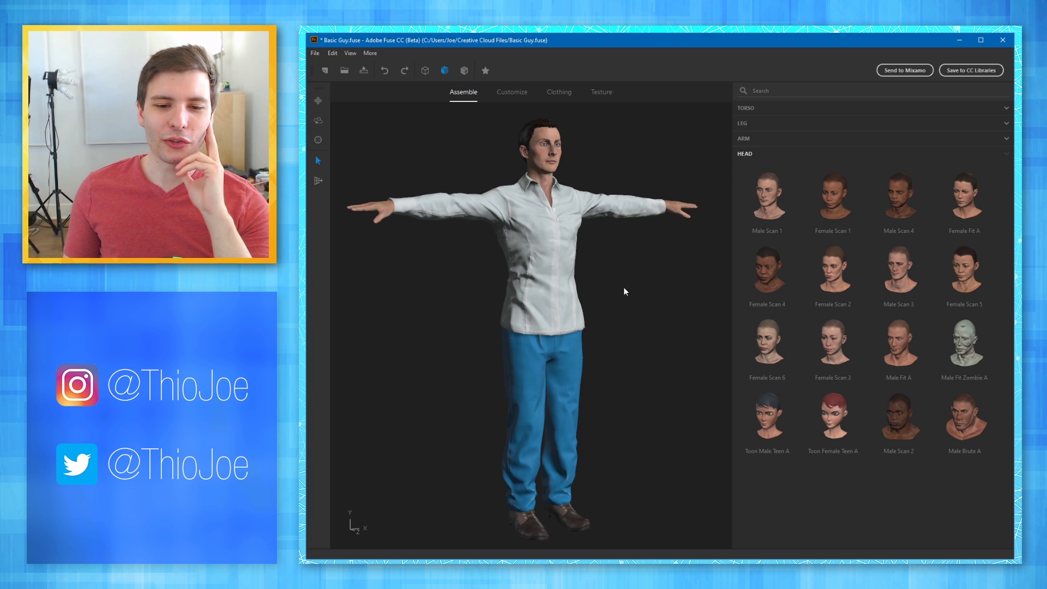
drag(624, 291, 631, 255)
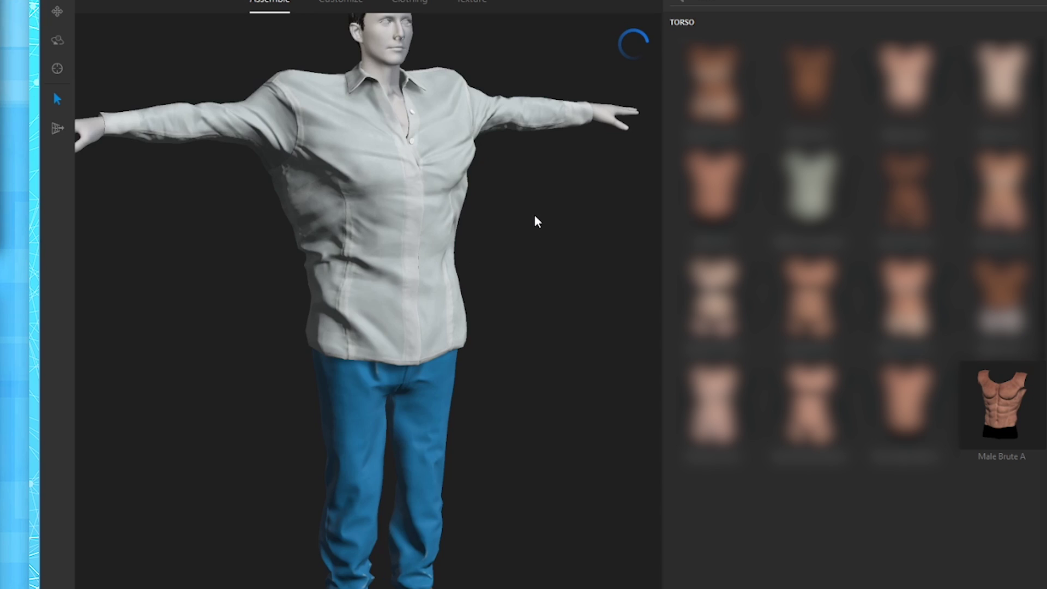
- Examine the character's Male Brute A torso from the front and the side
scroll(644, 239, down, 3)
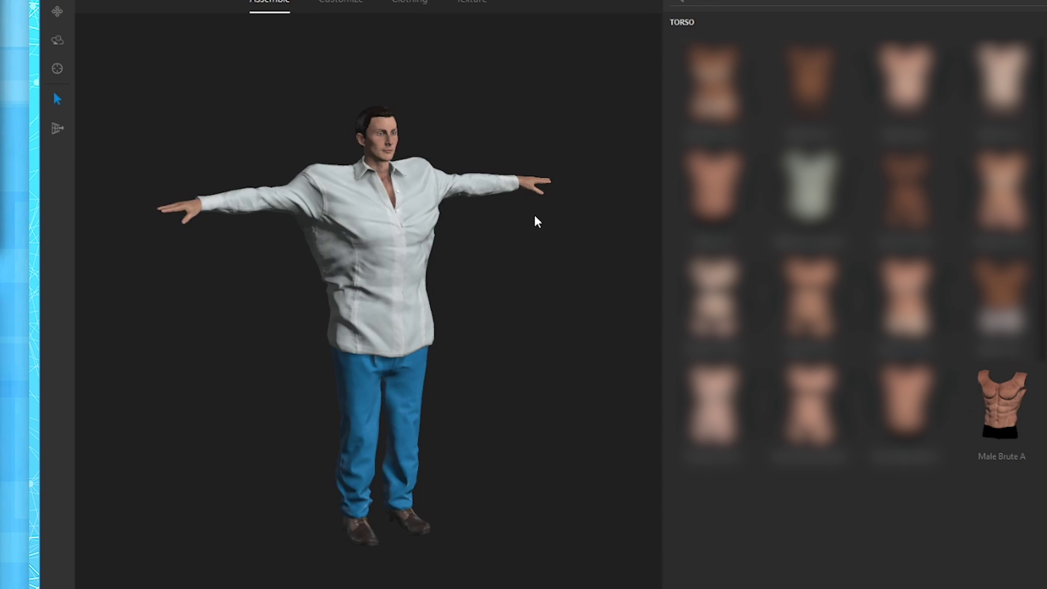
scroll(643, 240, up, 1)
drag(626, 240, 640, 233)
drag(528, 205, 603, 191)
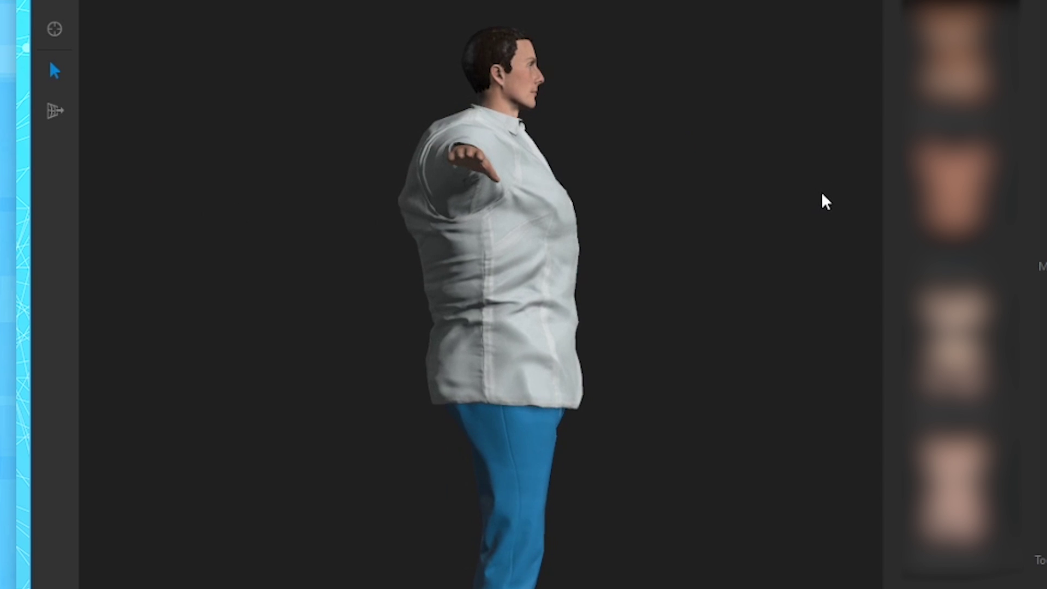
drag(796, 196, 565, 212)
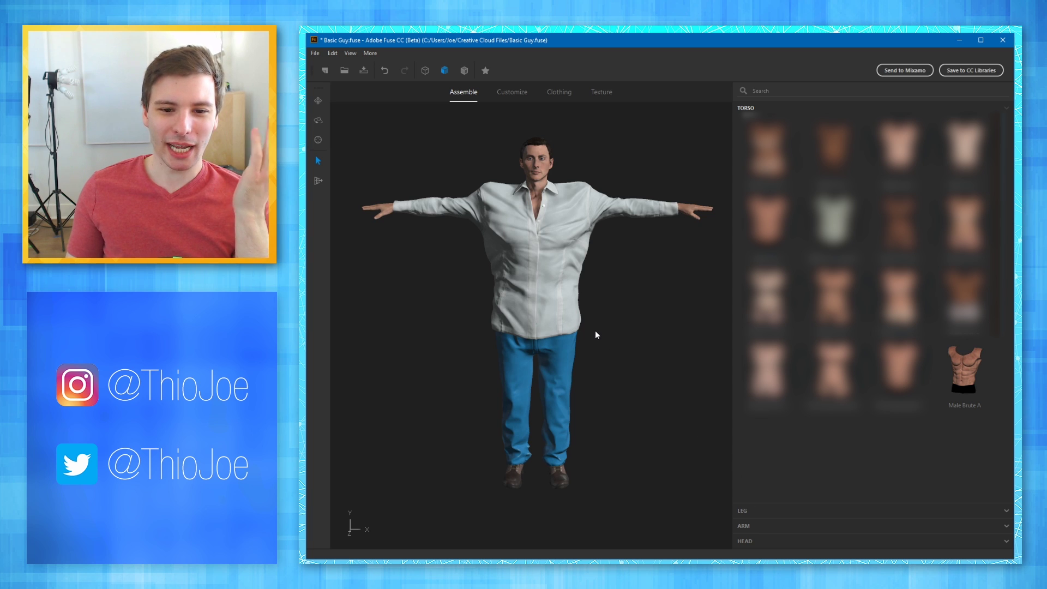
mouse_move(606, 327)
mouse_down()
mouse_move(719, 319)
mouse_move(597, 319)
mouse_move(610, 318)
mouse_up()
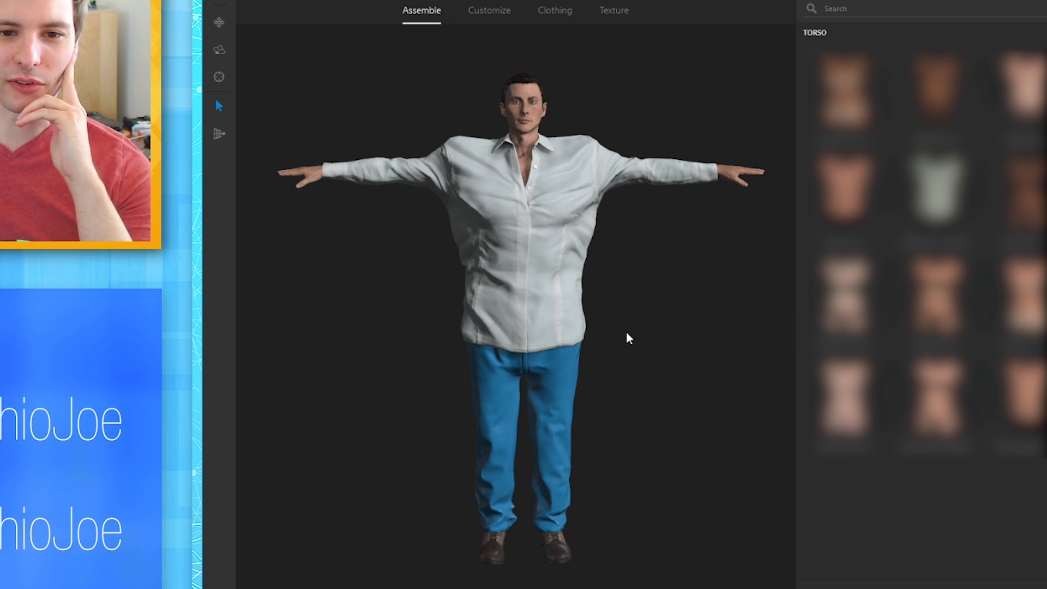
scroll(604, 264, up, 2)
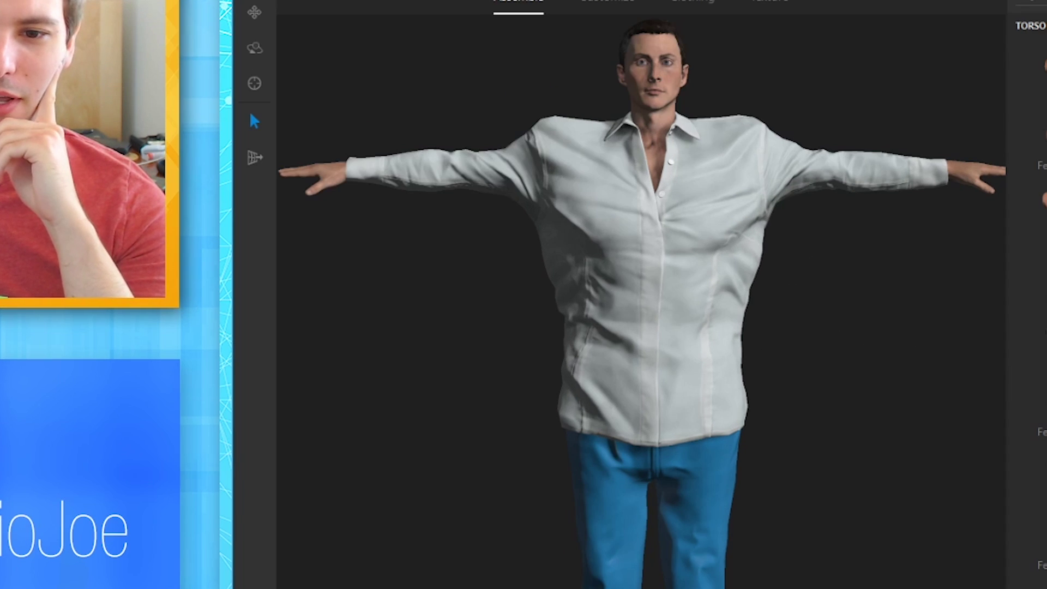
- Open the body customization and try the torso's Chest Out / In at -100, then bring it back close to zero
click(489, 10)
drag(610, 268, 648, 243)
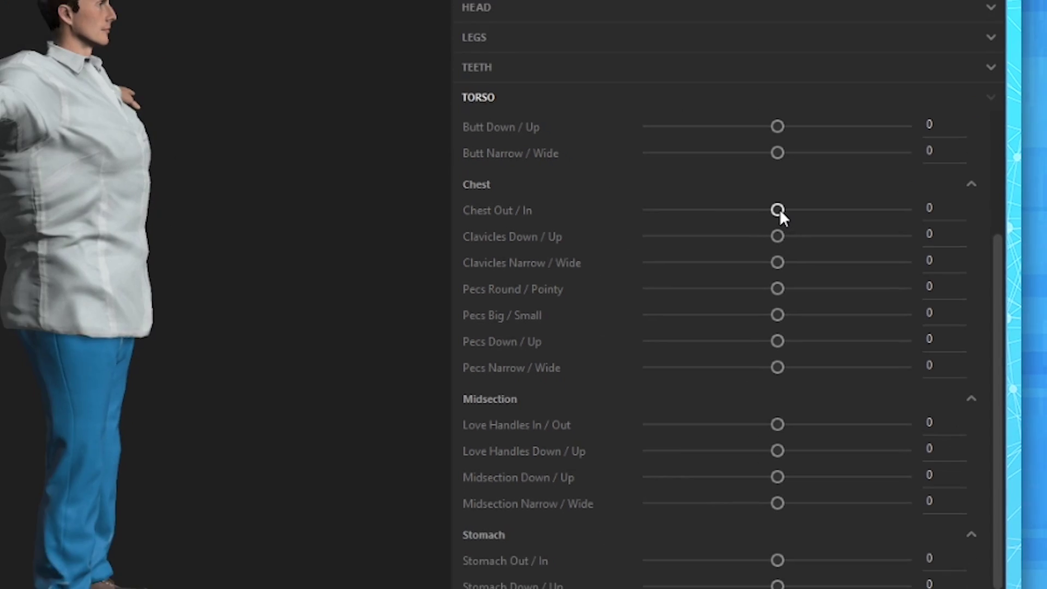
drag(696, 171, 511, 175)
drag(607, 258, 630, 253)
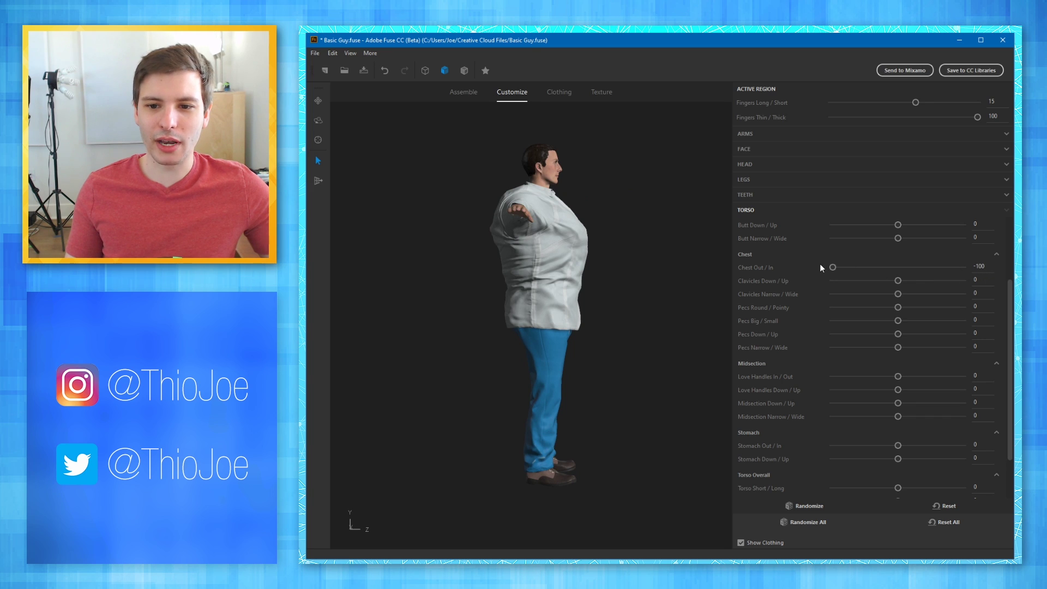
click(900, 267)
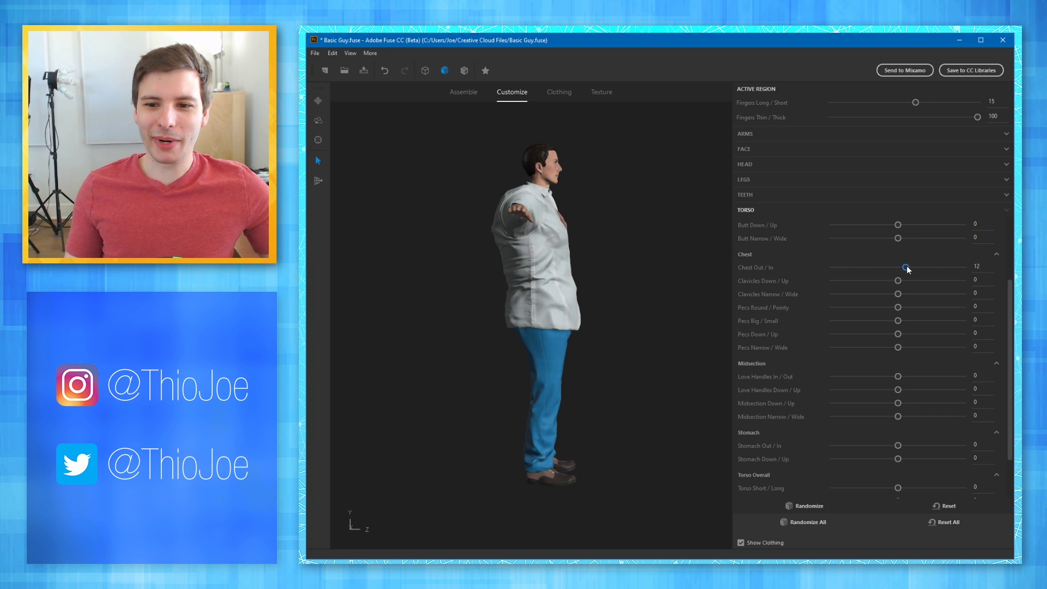
- Set the Maximum Adjustment Shape Value in the preferences to 999
click(333, 53)
click(355, 163)
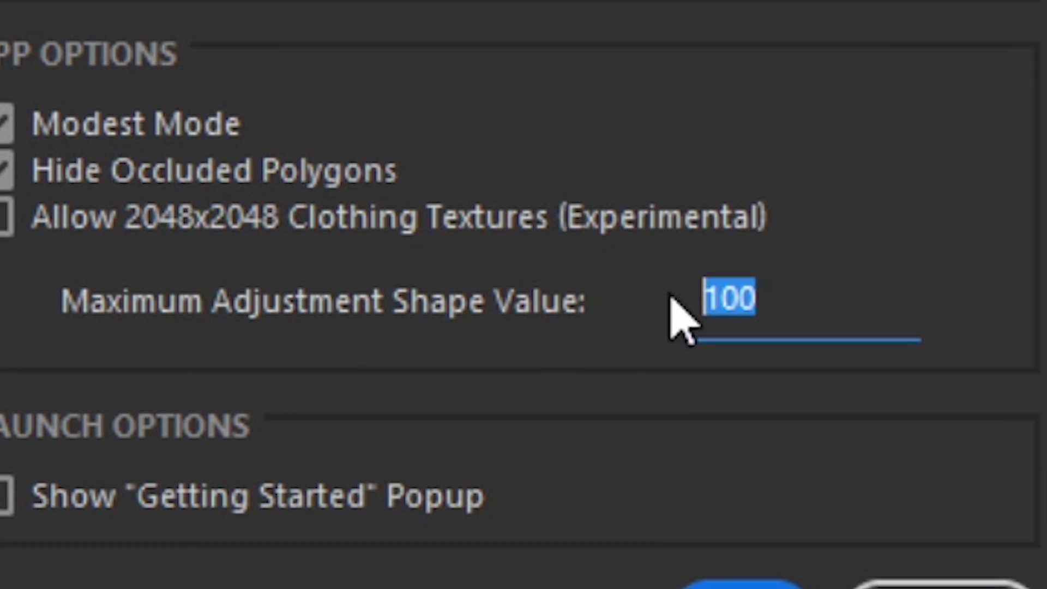
text(999)
click(743, 585)
- Push the torso's Chest Out / In to -999, then settle it at 403
mouse_move(668, 325)
middle_down()
mouse_move(727, 320)
mouse_move(661, 322)
mouse_move(673, 321)
middle_up()
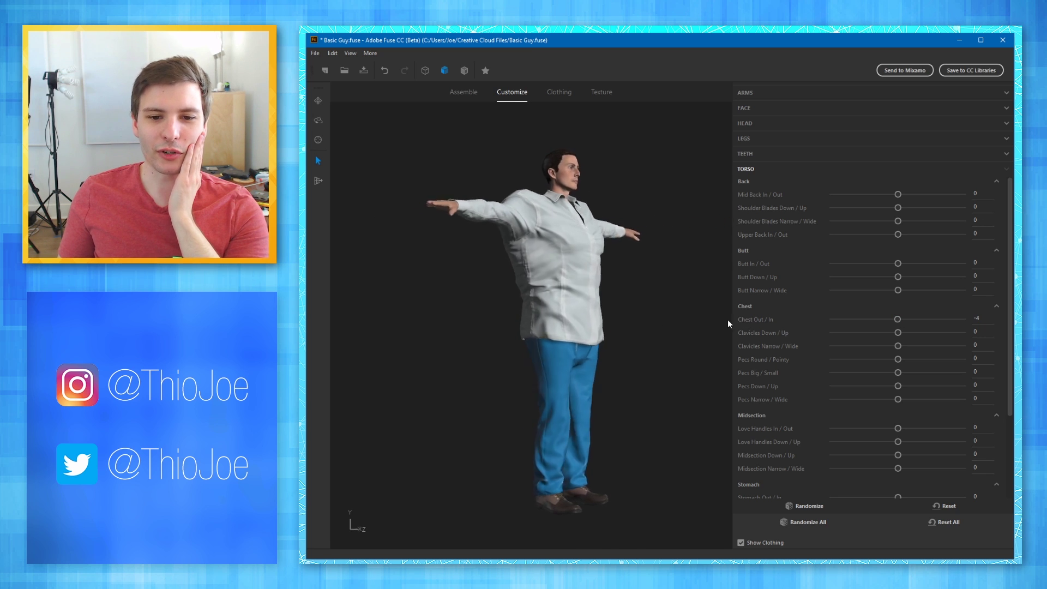
drag(898, 323, 639, 326)
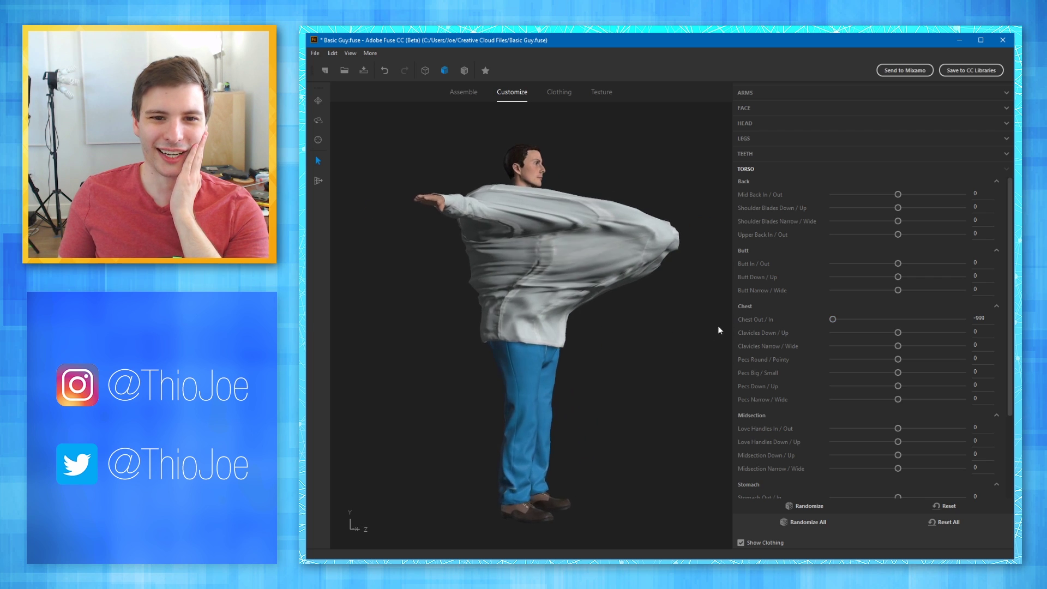
drag(833, 319, 918, 321)
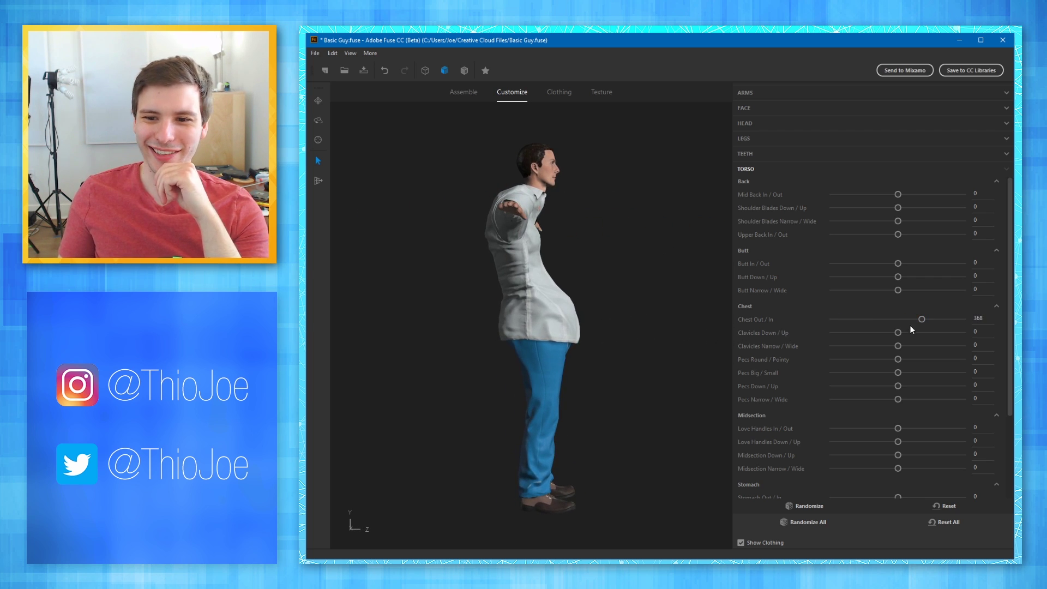
drag(925, 322, 927, 320)
- Set the torso's Butt In / Out to 221 and check the shape from behind and the front
mouse_move(698, 363)
middle_down()
mouse_move(741, 361)
mouse_move(685, 366)
middle_up()
drag(898, 263, 917, 264)
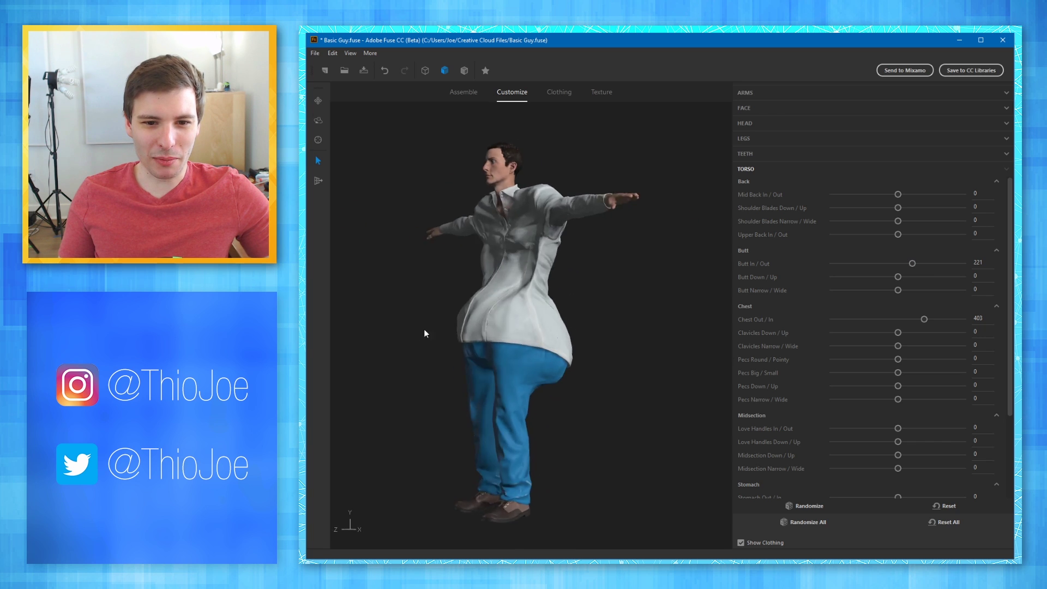
drag(424, 333, 474, 316)
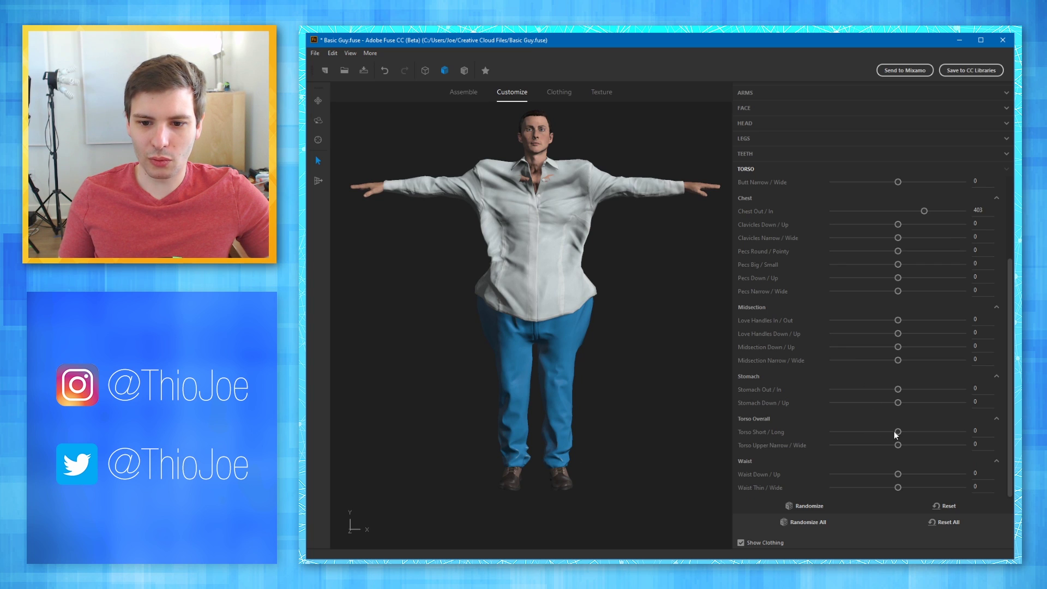
- Try a drastically shortened torso, then return Torso Short / Long to 4
drag(899, 432, 857, 433)
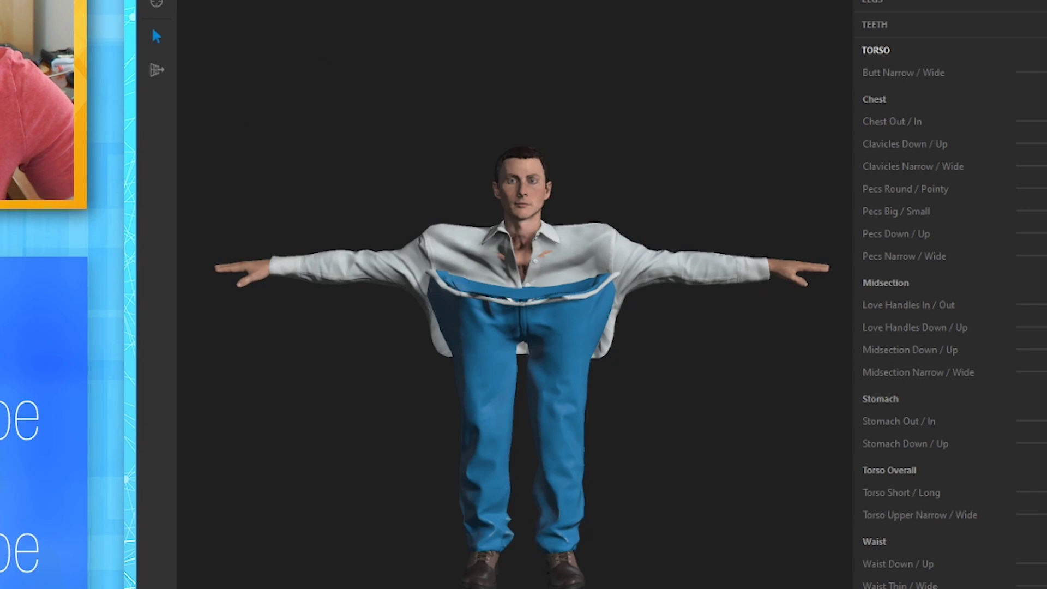
drag(725, 433, 813, 462)
drag(860, 432, 897, 432)
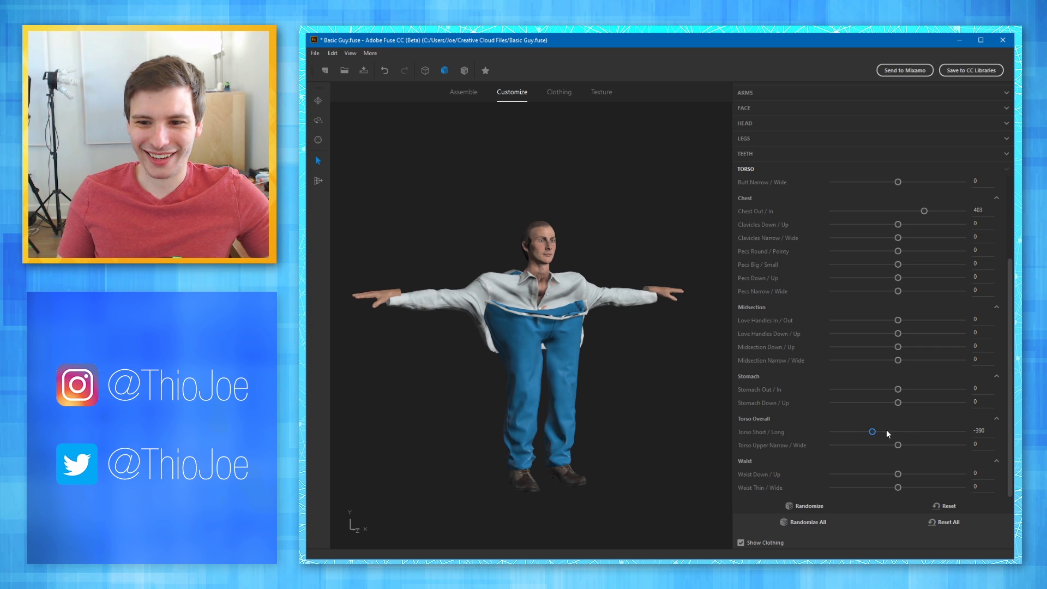
- Lower the character's waist by setting Waist Down / Up to -698
drag(897, 474, 866, 473)
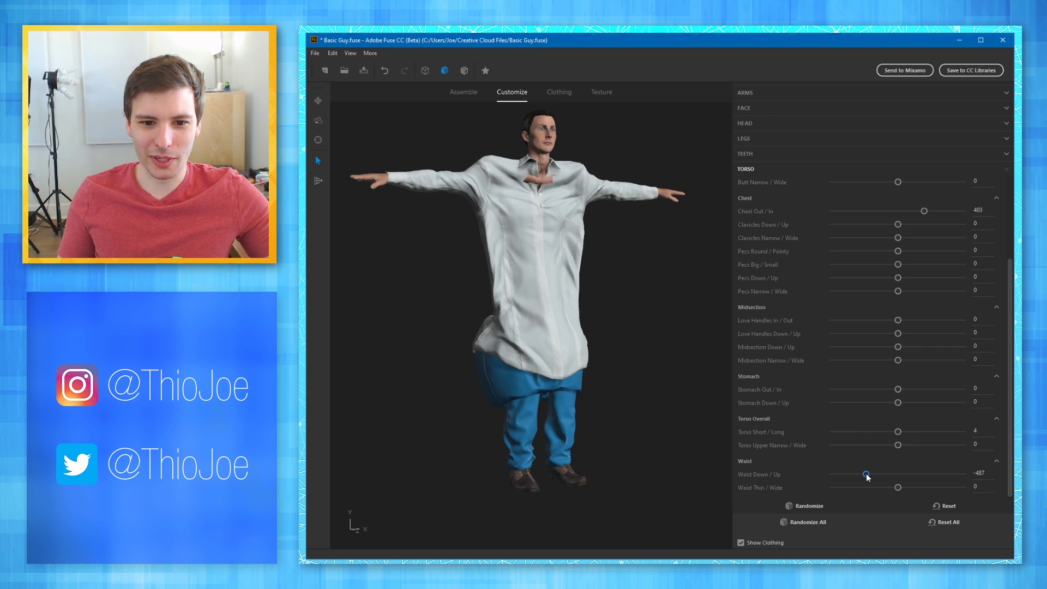
drag(610, 407, 657, 415)
drag(865, 475, 852, 475)
drag(650, 409, 709, 407)
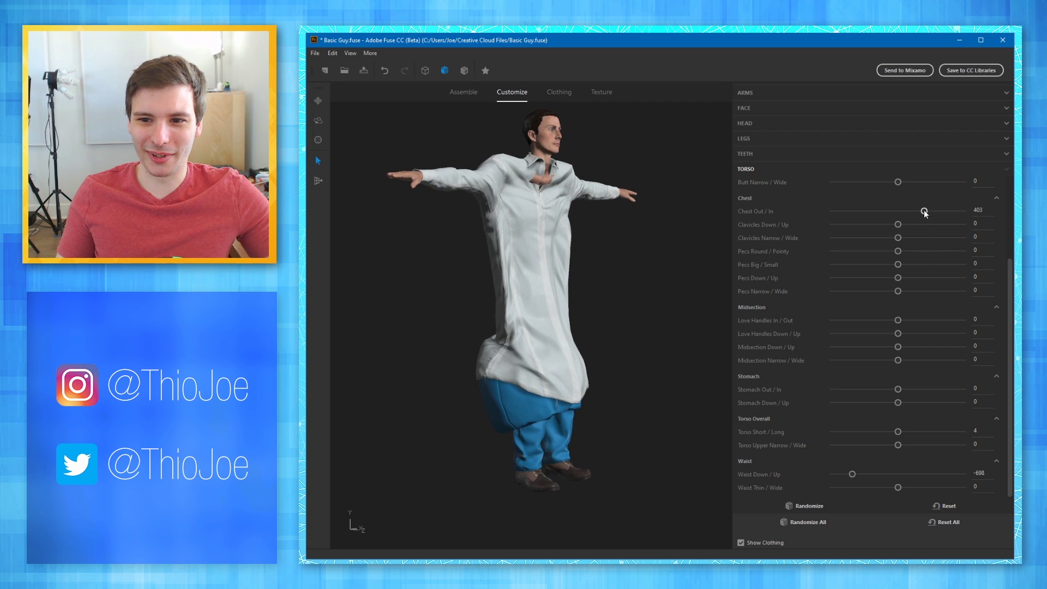
- Reduce the torso's Chest Out / In to 308 and widen the waist with Waist Thin / Wide at about 354
drag(923, 211, 917, 211)
drag(898, 487, 924, 489)
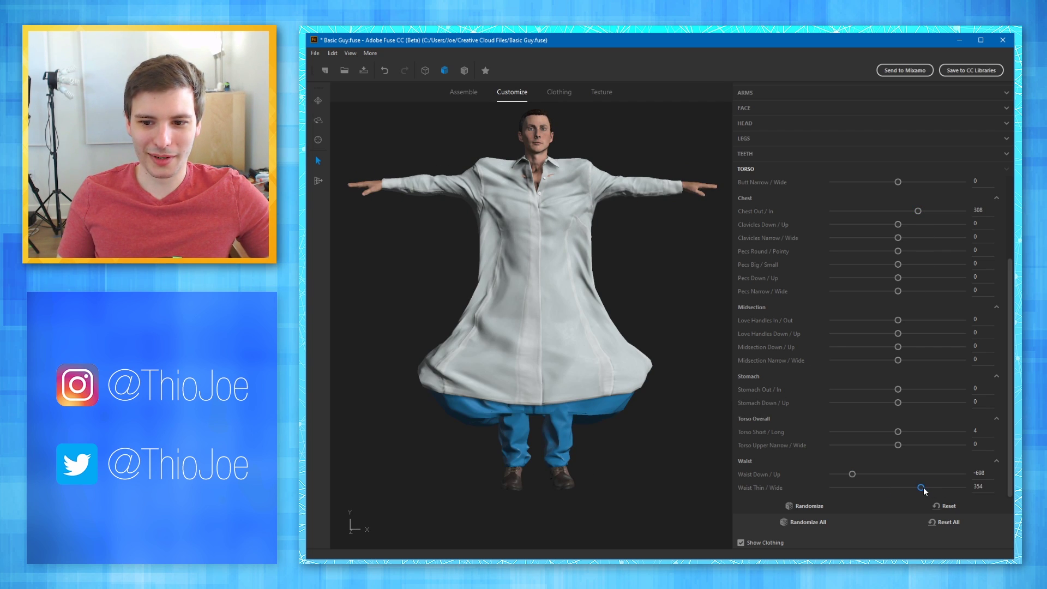
- In the leg settings, set Calves Thin / Thick to 269 and Thighs Thin / Thick to 37
click(743, 139)
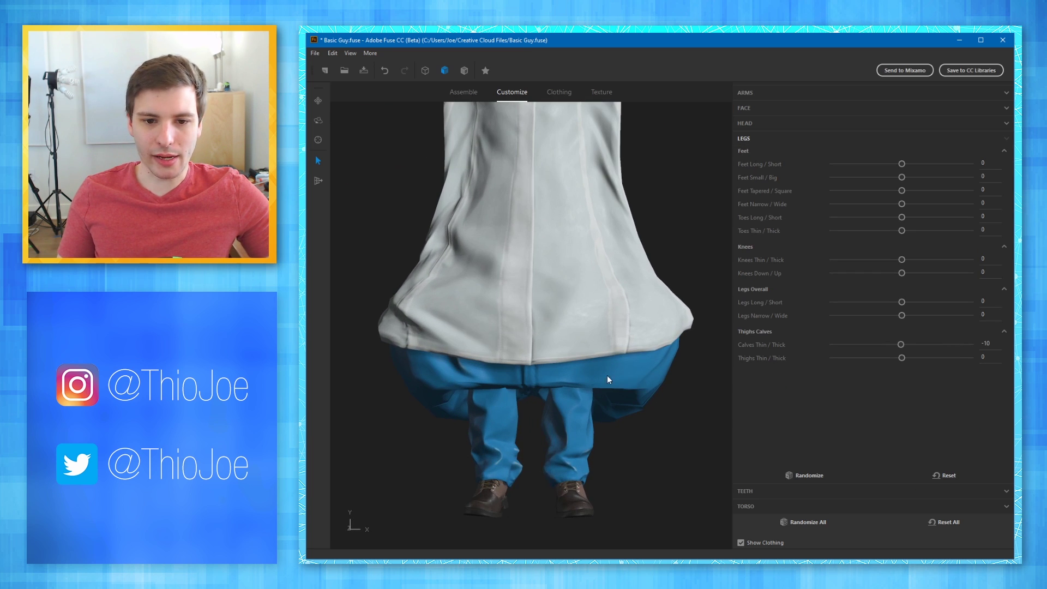
mouse_move(901, 345)
mouse_down()
mouse_move(924, 346)
mouse_move(916, 358)
mouse_up()
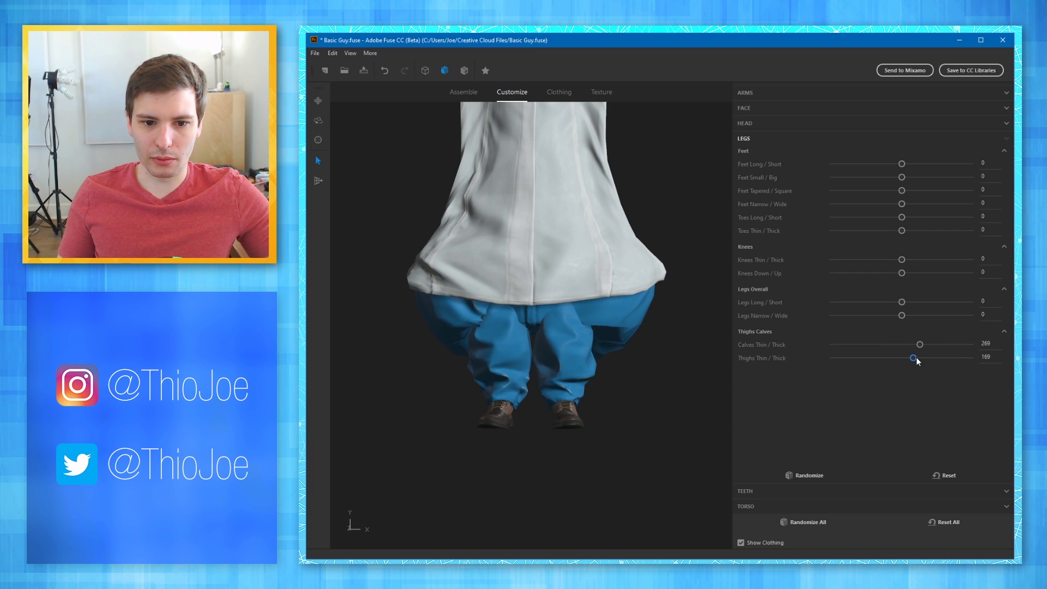
- Enlarge the feet by setting Feet Small / Big to 295 and view the whole character
drag(907, 177, 928, 178)
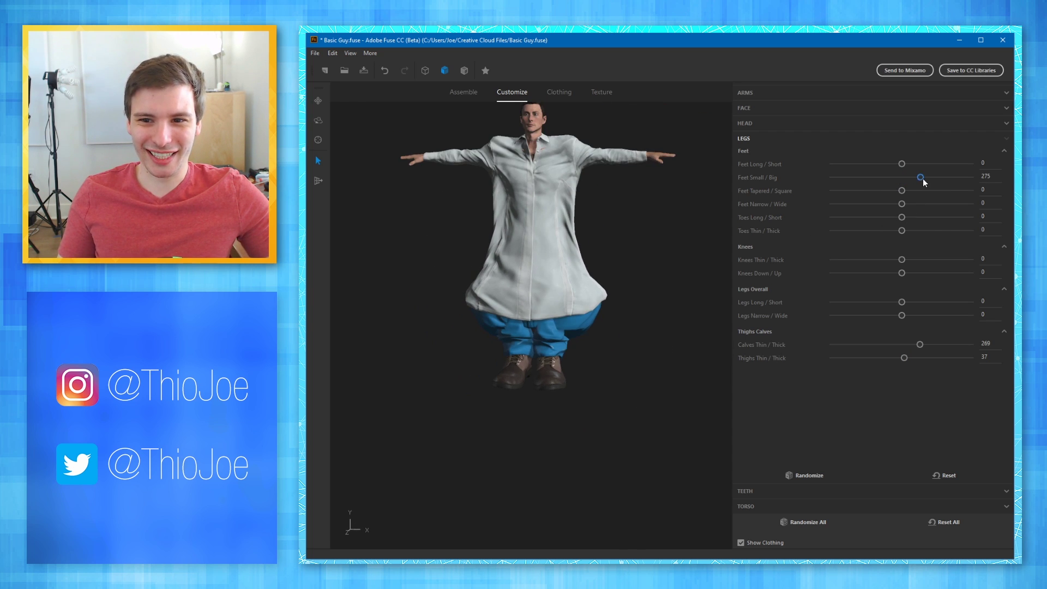
middle_drag(721, 287, 719, 301)
middle_drag(674, 263, 749, 302)
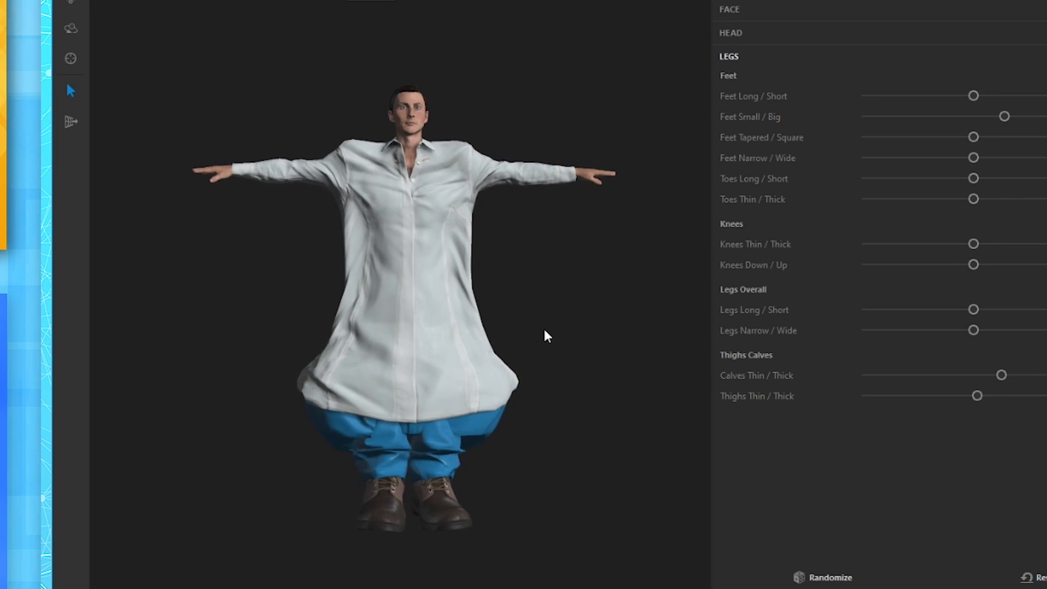
scroll(543, 344, up, 2)
middle_drag(539, 294, 536, 340)
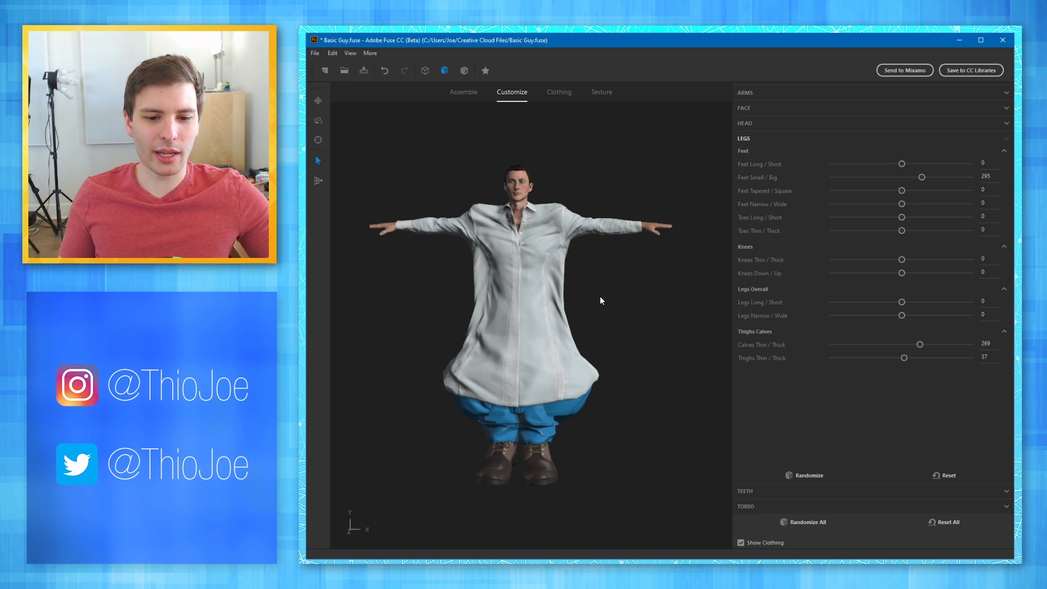
scroll(626, 309, up, 2)
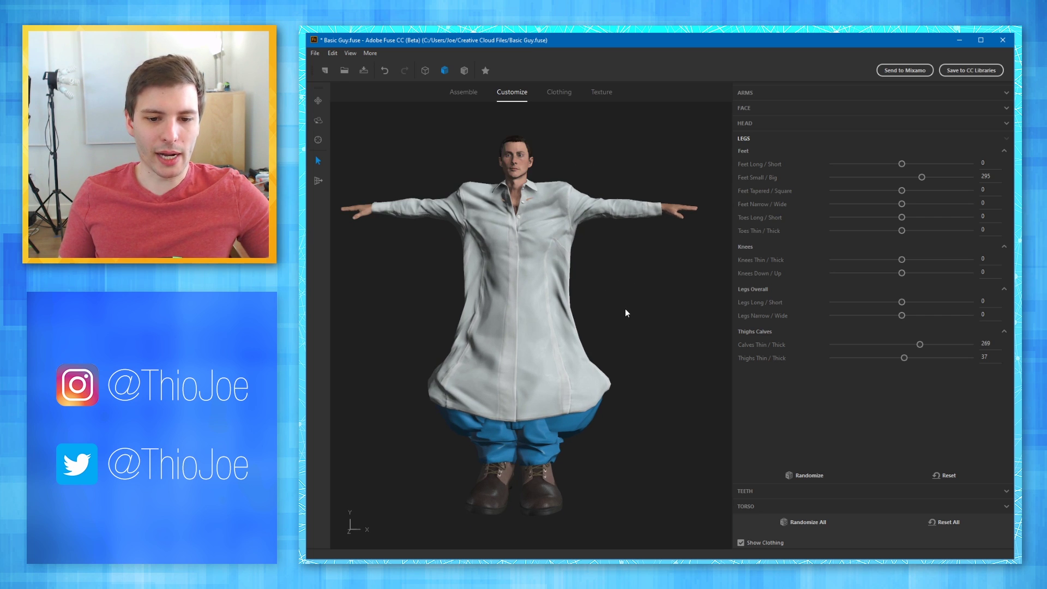
- Try facial expressions such as Angry, Happy and Worried on a close-up of the face, returning each to zero
mouse_move(641, 316)
mouse_down()
mouse_move(790, 318)
mouse_move(621, 304)
mouse_move(646, 335)
mouse_move(600, 250)
mouse_move(639, 334)
mouse_up()
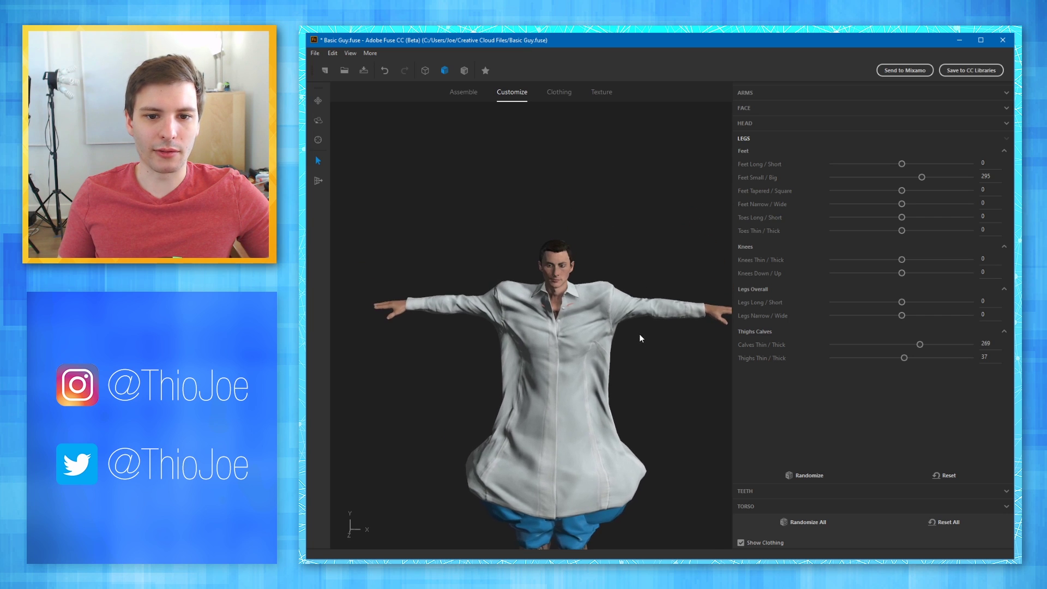
scroll(618, 268, up, 3)
scroll(573, 241, up, 3)
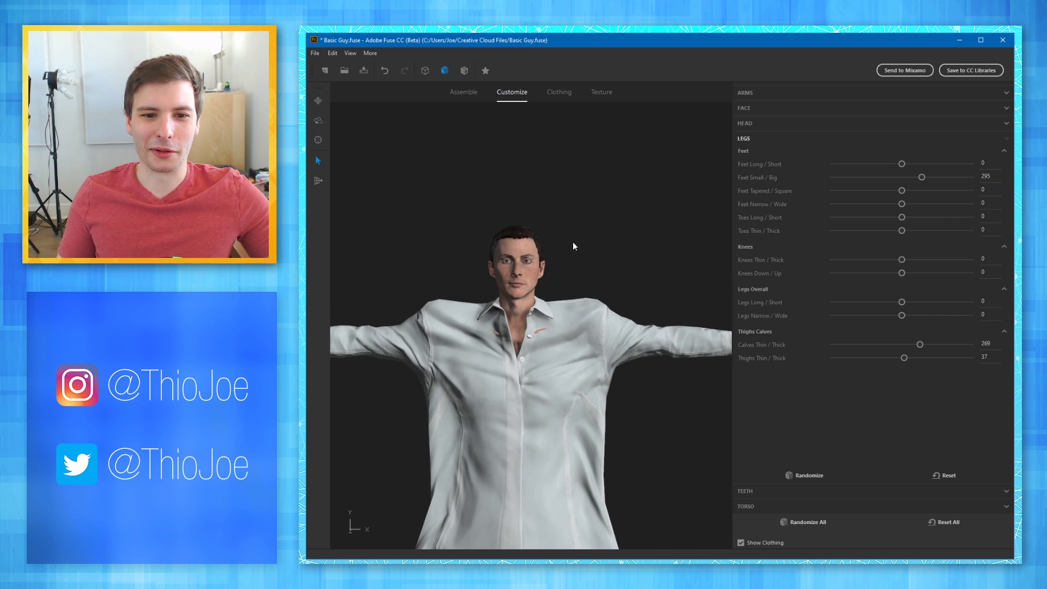
drag(581, 226, 675, 207)
click(743, 107)
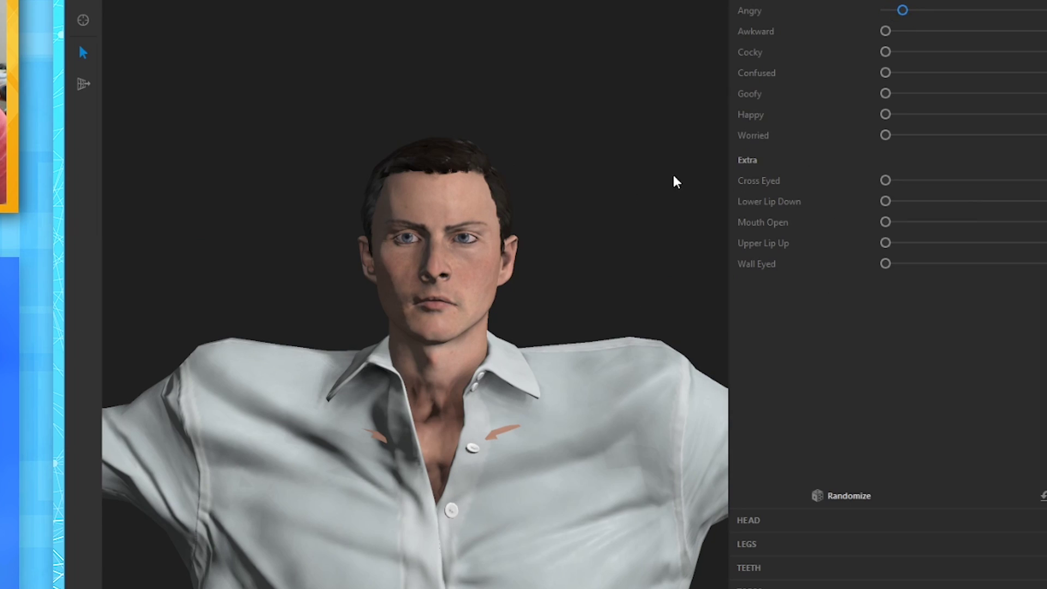
scroll(638, 205, up, 5)
mouse_move(641, 235)
mouse_down()
mouse_move(664, 220)
mouse_move(652, 222)
mouse_up()
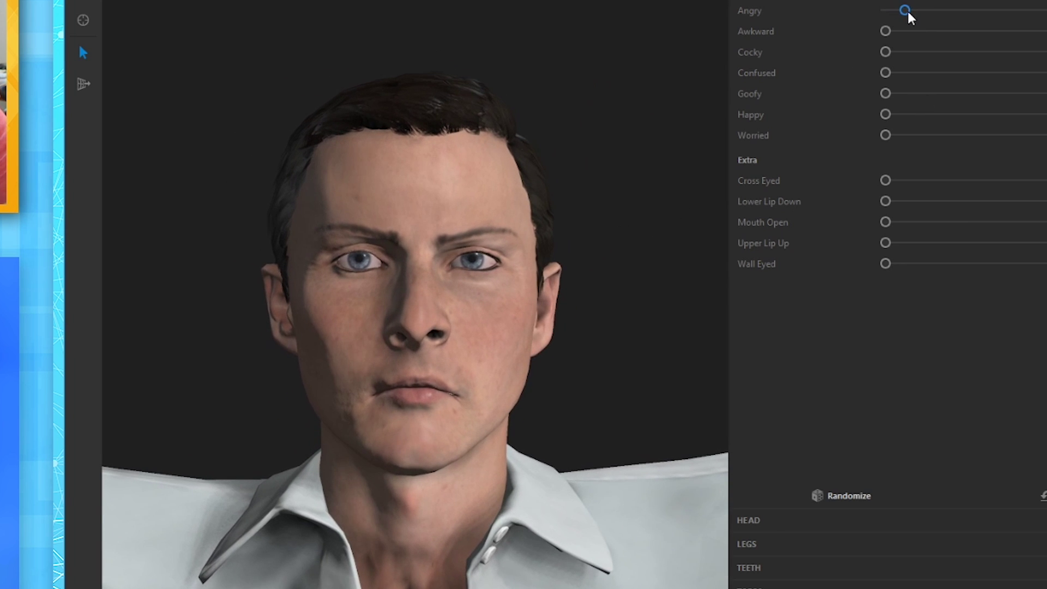
drag(908, 12, 886, 114)
mouse_move(885, 135)
mouse_down()
mouse_move(1045, 135)
mouse_move(885, 136)
mouse_up()
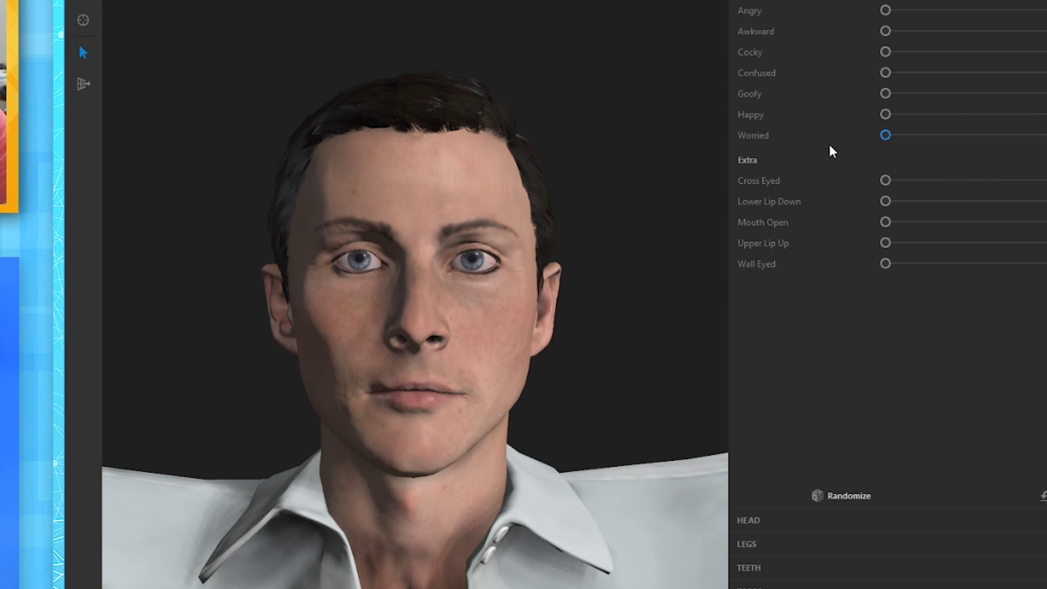
- Try the extra face settings Lower Lip Down, Mouth Open, Upper Lip Up and Wall Eyed, then return the face to neutral
drag(886, 180, 953, 201)
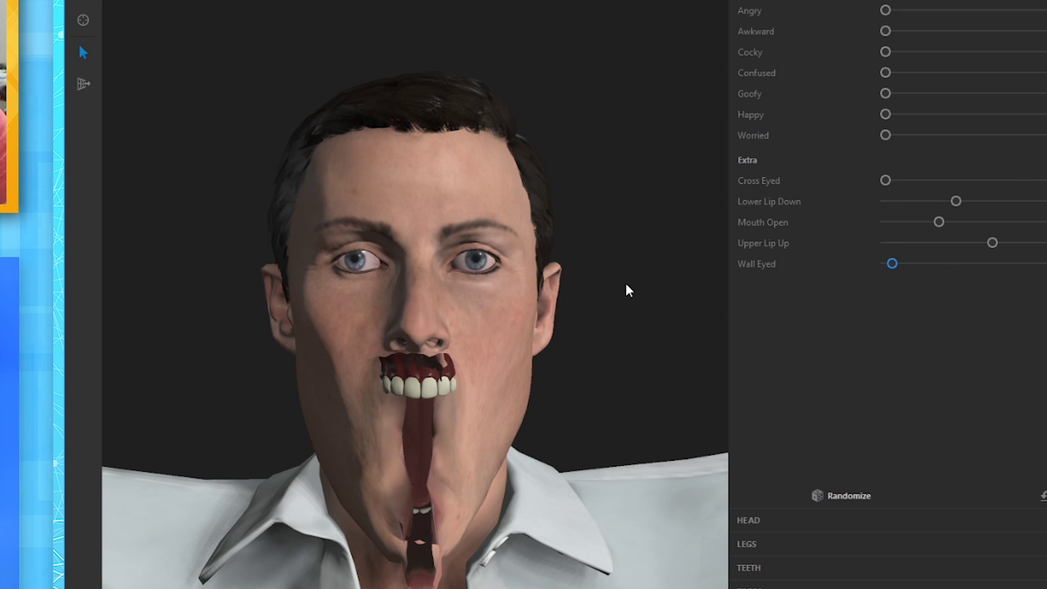
drag(626, 285, 738, 220)
drag(956, 202, 848, 210)
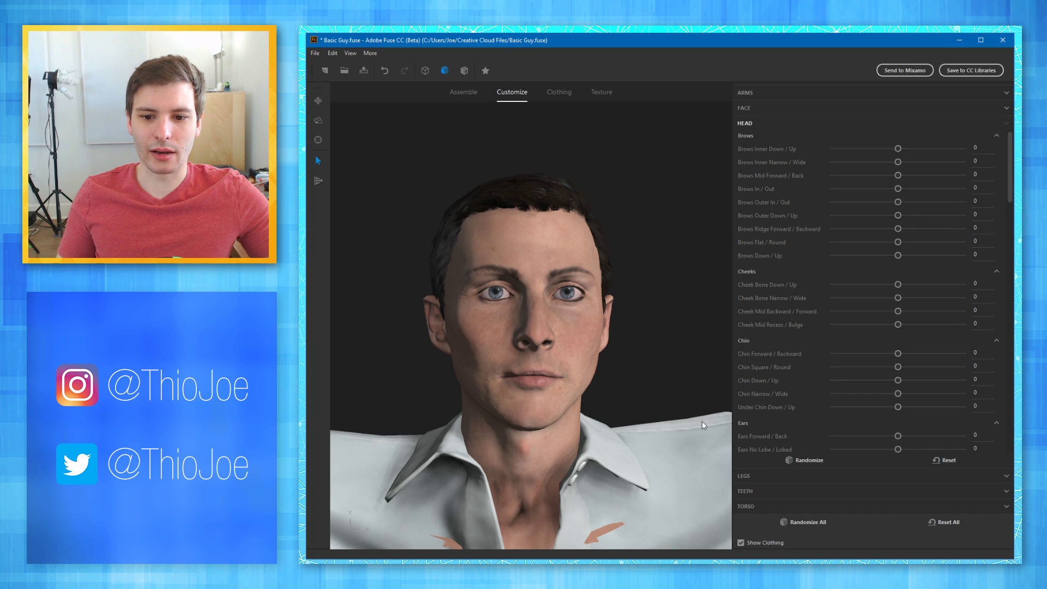
- Reshape the head directly on the model to Chin Down / Up -287, Chin Narrow / Wide 35 and Ears Rounded / Pointy 201
drag(702, 421, 659, 329)
drag(579, 325, 580, 327)
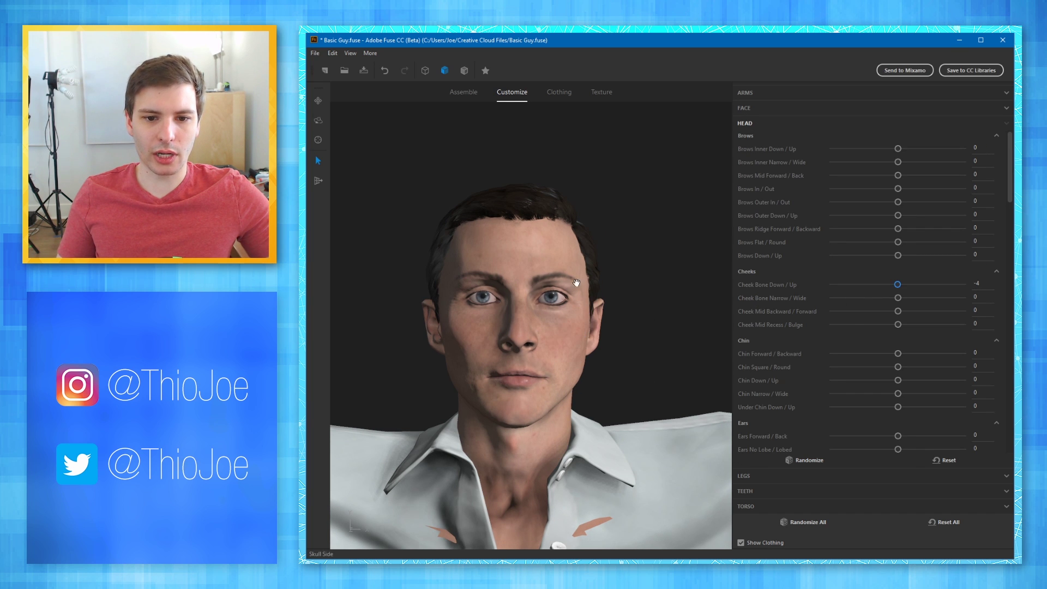
drag(642, 376, 537, 328)
drag(455, 295, 619, 306)
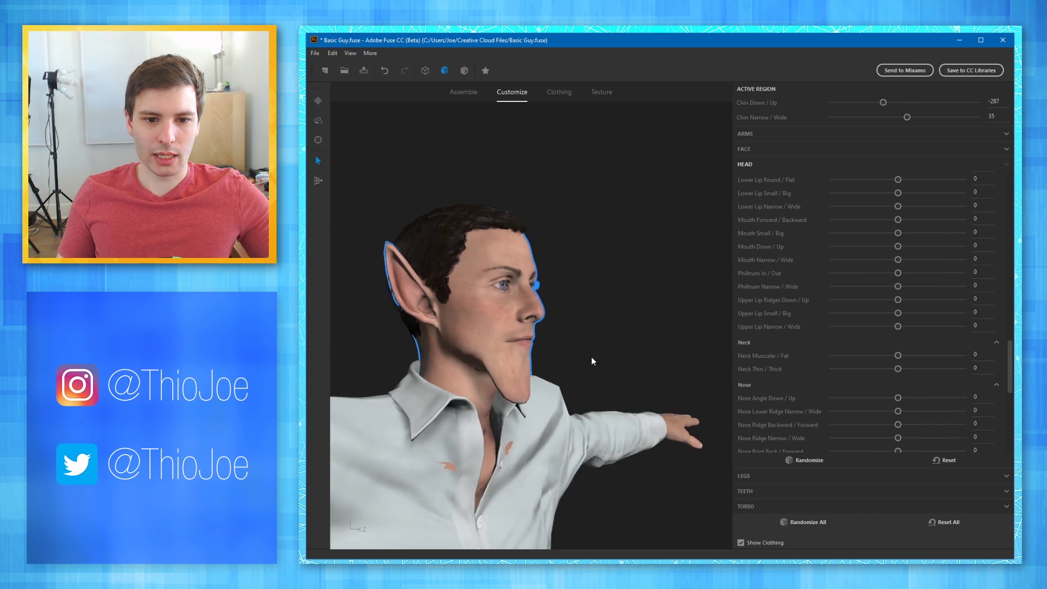
drag(591, 357, 619, 342)
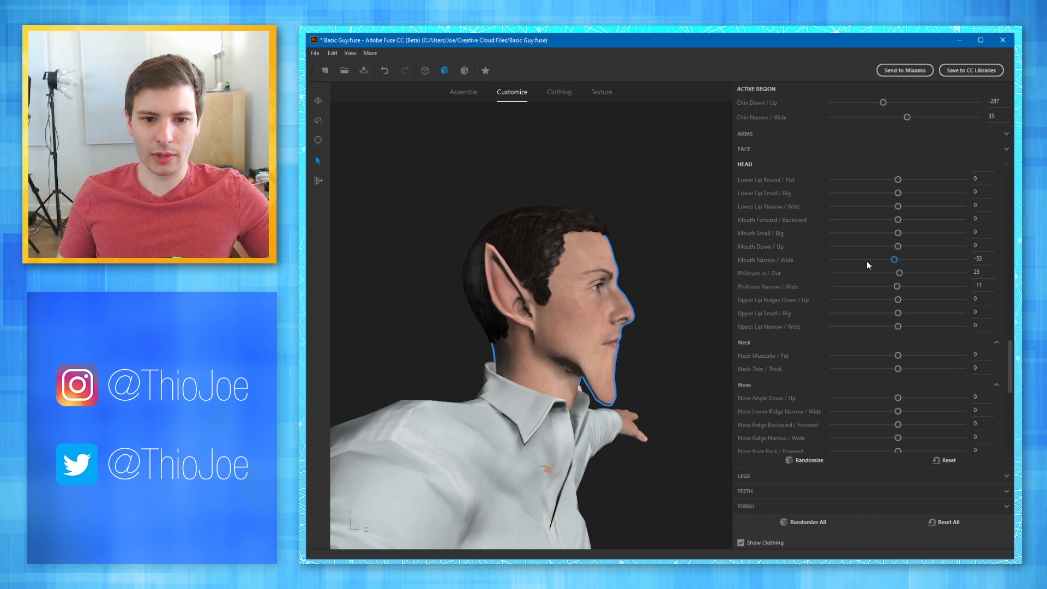
- Try Mouth Narrow / Wide at -641 and at 999, viewing the face from the front
drag(868, 265, 858, 262)
drag(698, 346, 611, 353)
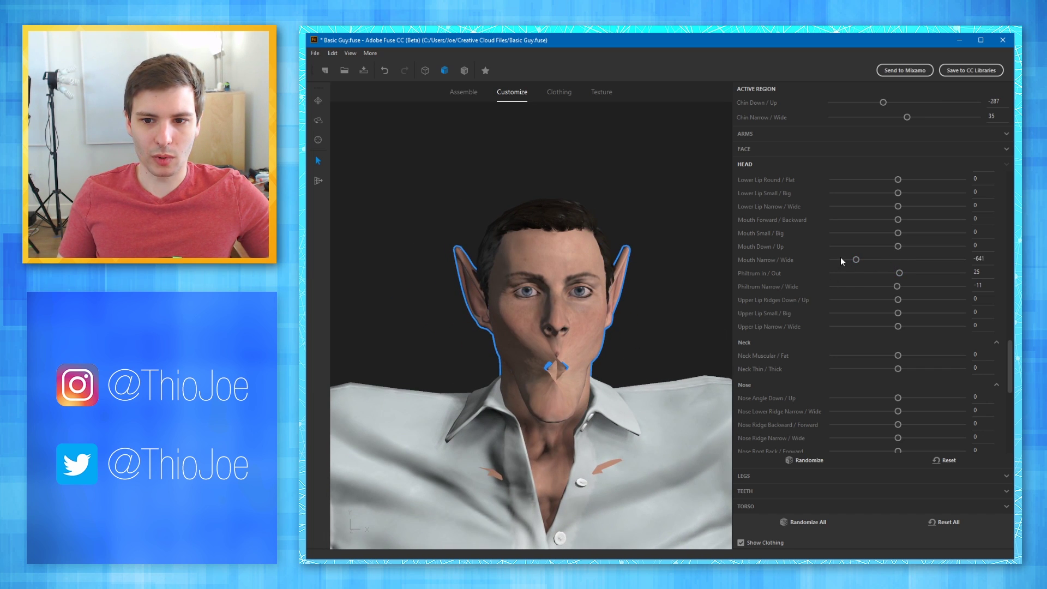
drag(866, 264, 963, 261)
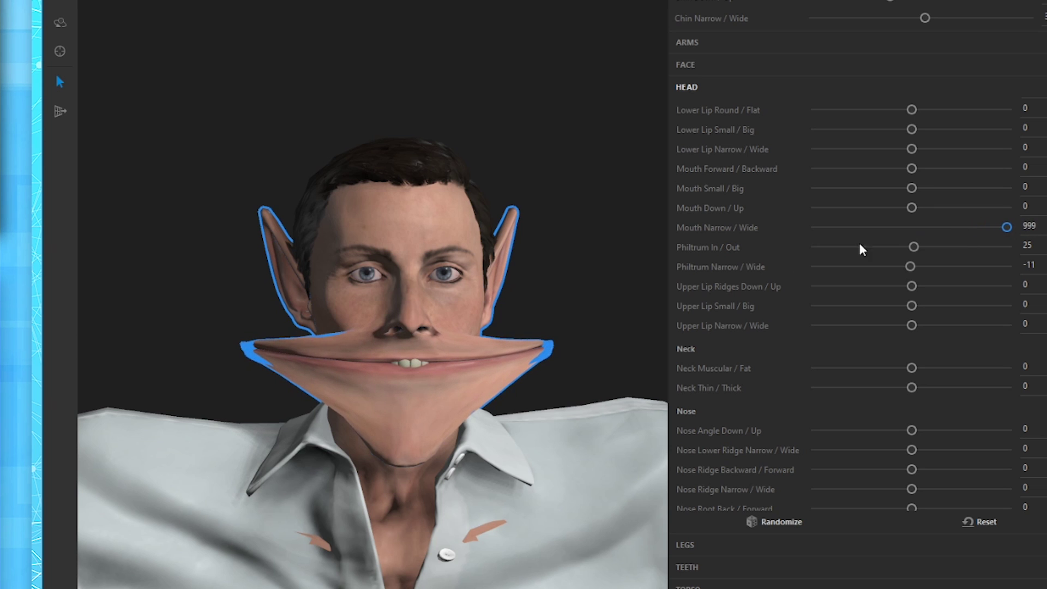
mouse_move(583, 289)
mouse_down()
mouse_move(725, 272)
mouse_move(620, 302)
mouse_move(569, 303)
mouse_up()
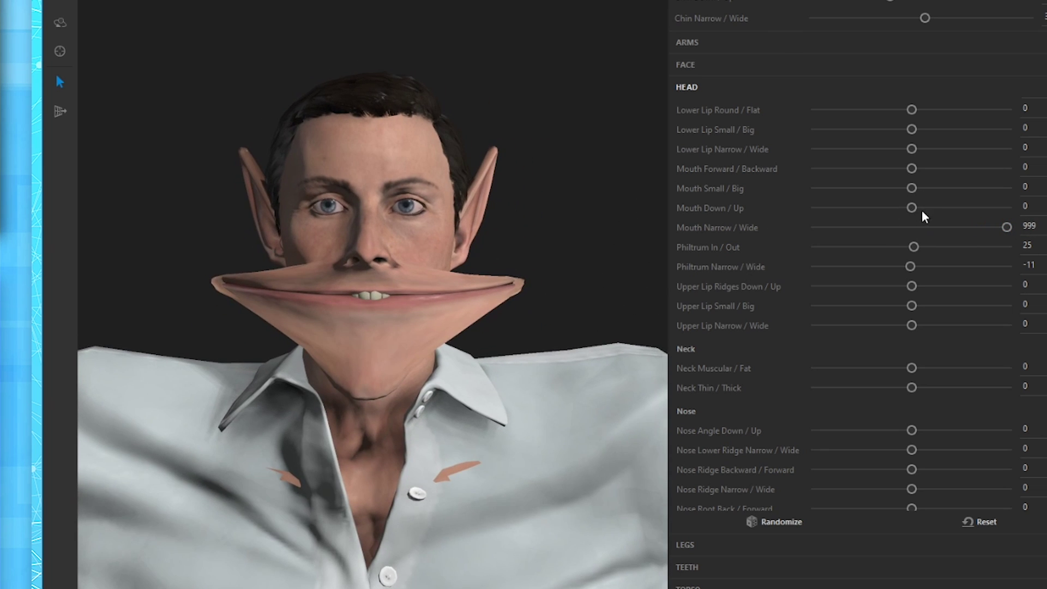
- Try Mouth Small / Big at 999, set it to 326, and reduce Mouth Narrow / Wide to a moderately wide mouth
drag(911, 188, 1029, 188)
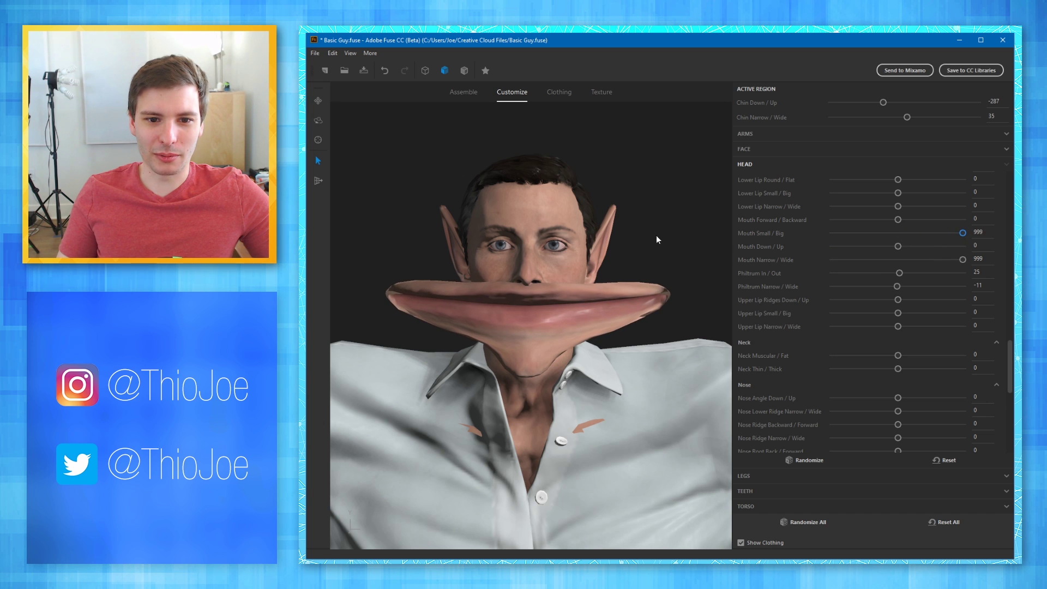
drag(963, 232, 918, 232)
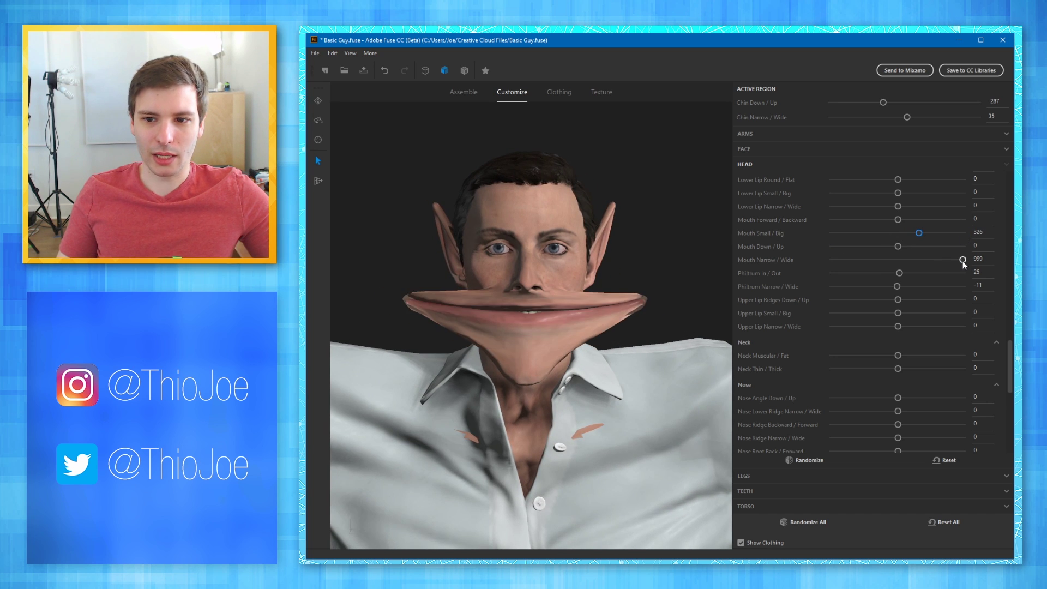
drag(961, 260, 910, 259)
drag(685, 309, 718, 290)
- In the head's skull settings, enlarge the skull by setting Skull Small / Big to 396
scroll(900, 222, down, 5)
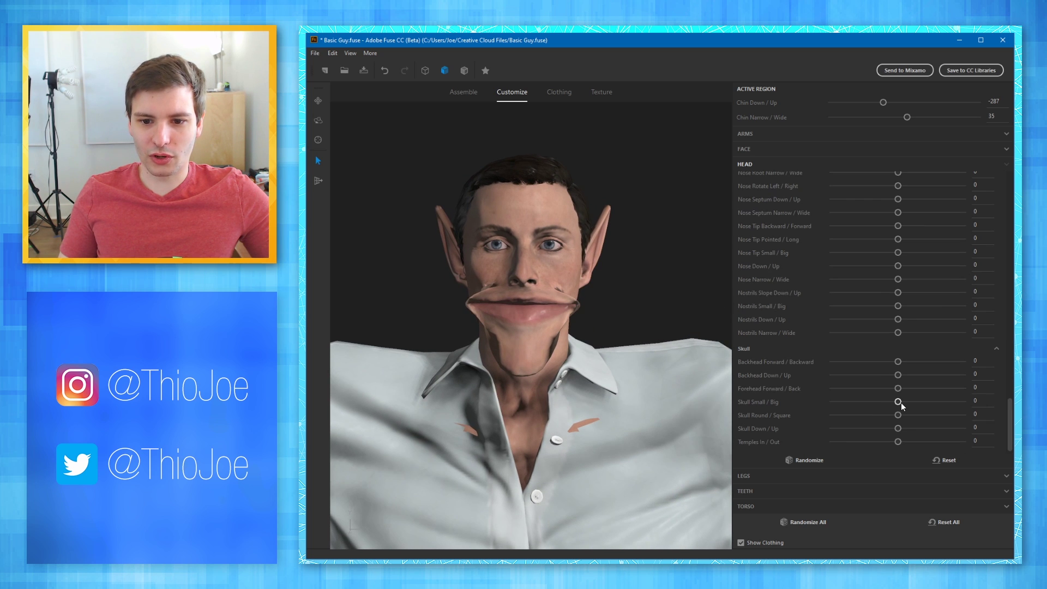
drag(898, 402, 929, 402)
mouse_move(620, 303)
mouse_down()
mouse_move(732, 309)
mouse_move(591, 288)
mouse_move(627, 294)
mouse_up()
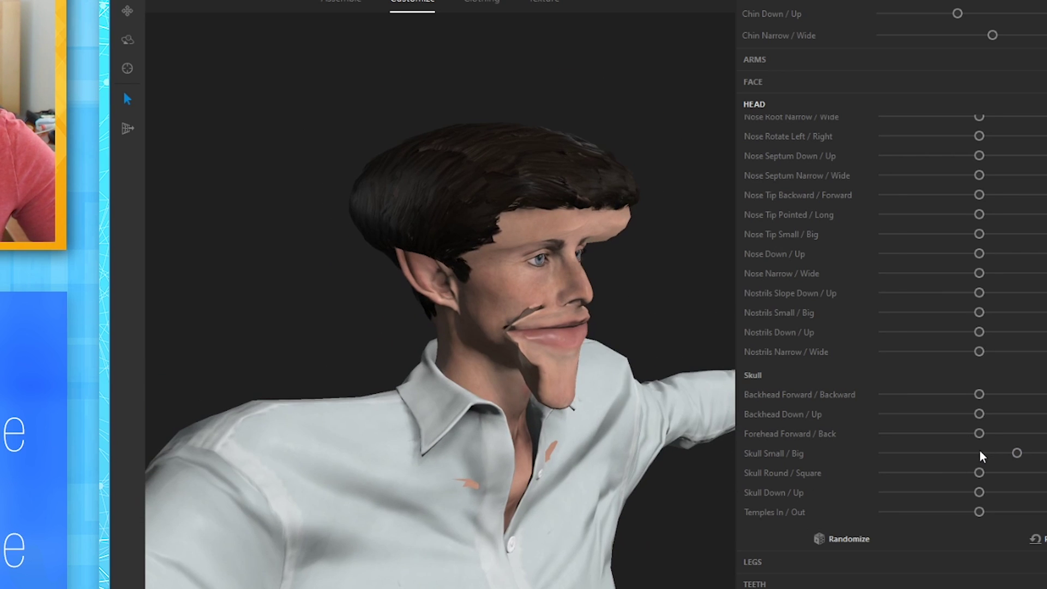
- Try Skull Round / Square at 473 and at a strongly rounded value, then set it to 123
drag(979, 473, 1030, 475)
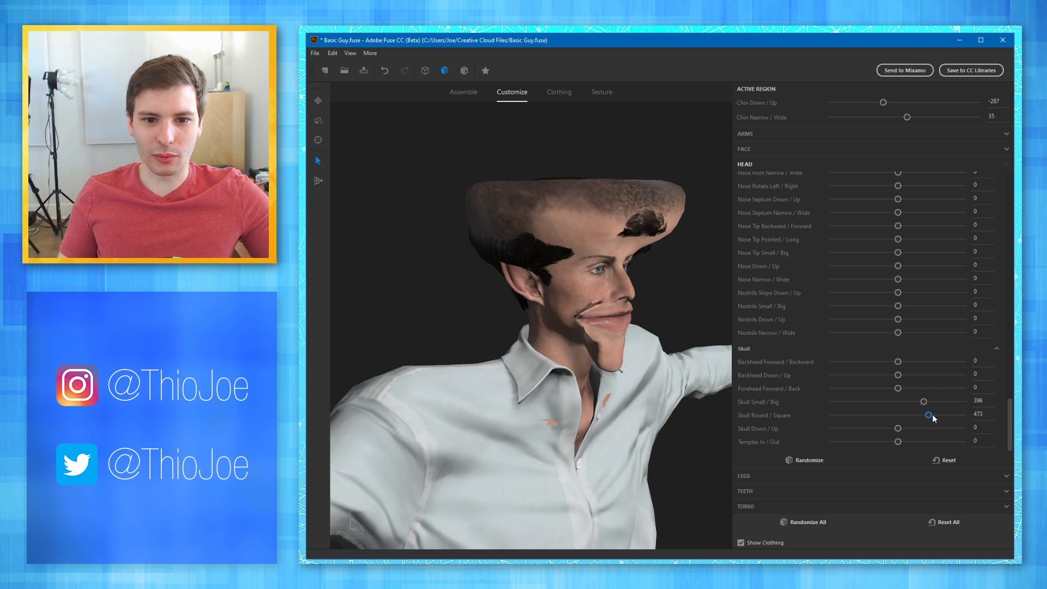
drag(704, 309, 645, 304)
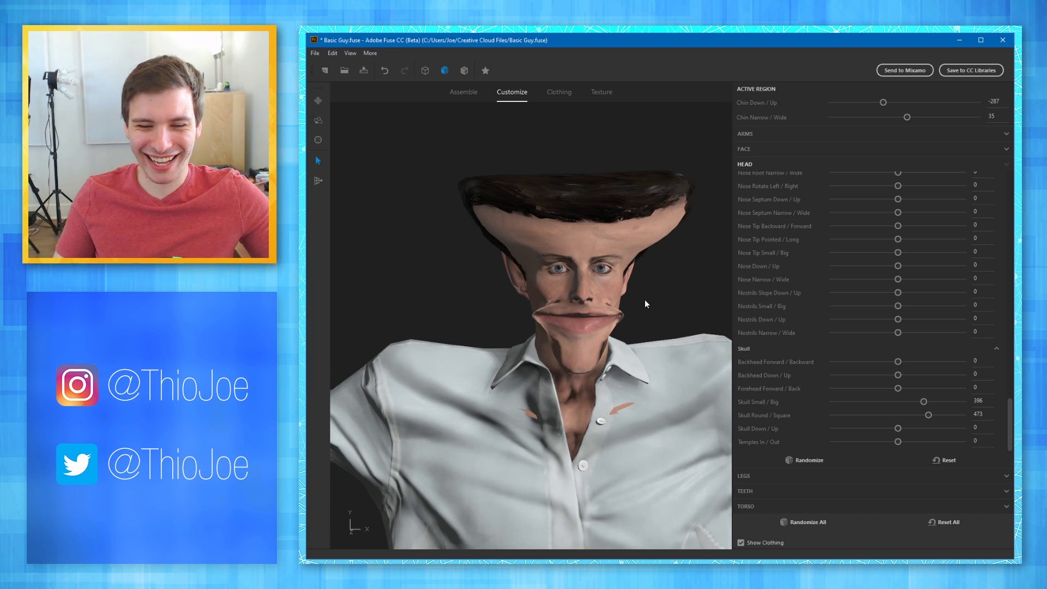
drag(928, 415, 852, 415)
mouse_move(679, 296)
mouse_down()
mouse_move(737, 297)
mouse_move(676, 290)
mouse_up()
drag(851, 416, 903, 422)
drag(706, 295, 781, 335)
drag(696, 293, 640, 322)
- Lower the skull with Skull Down / Up at -396 and set Temples In / Out to -200
drag(918, 431, 871, 427)
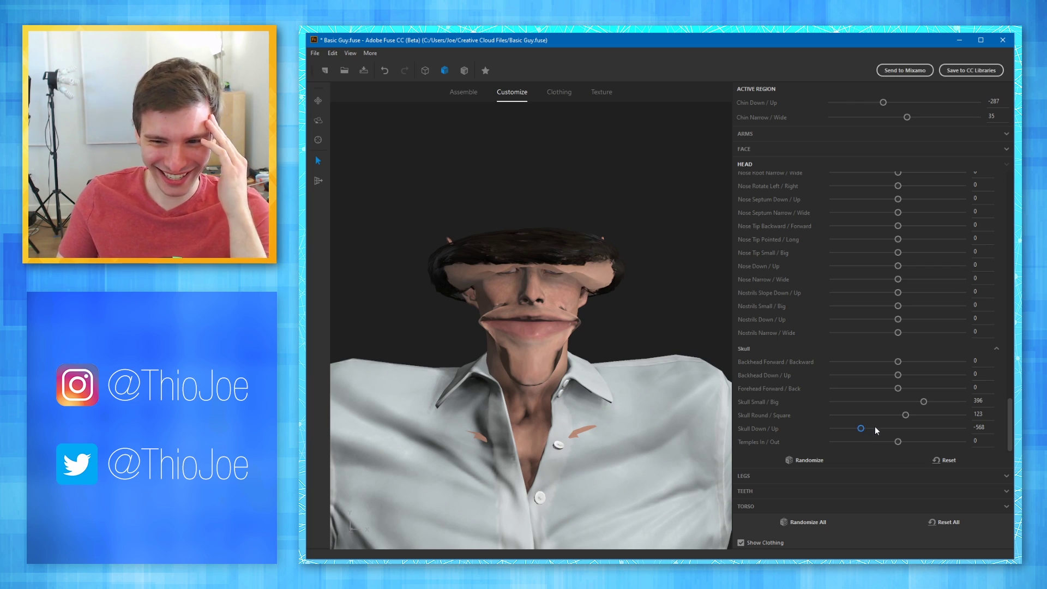
drag(865, 430, 875, 430)
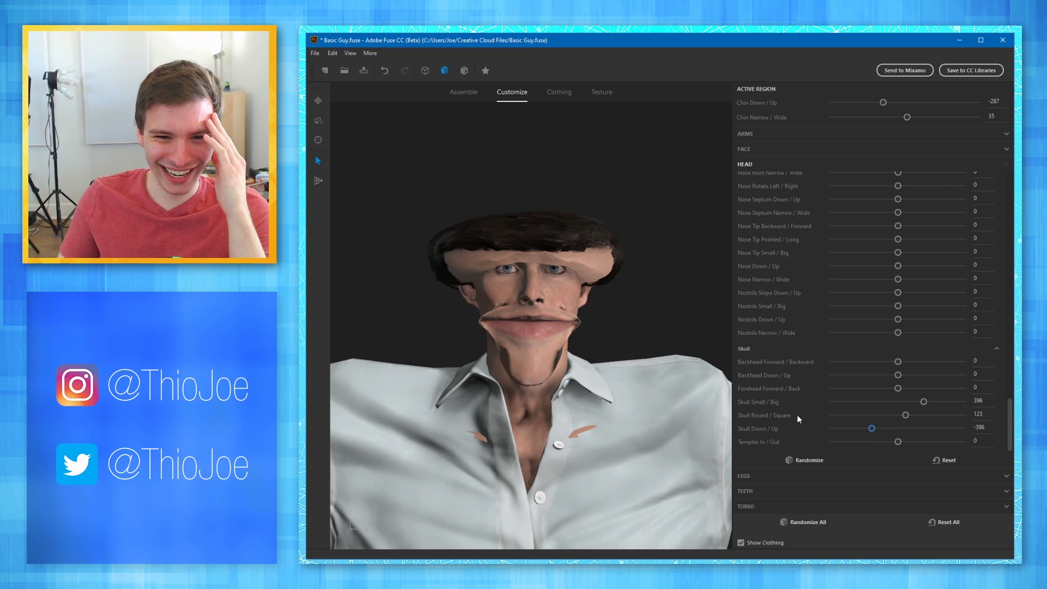
middle_drag(639, 309, 647, 328)
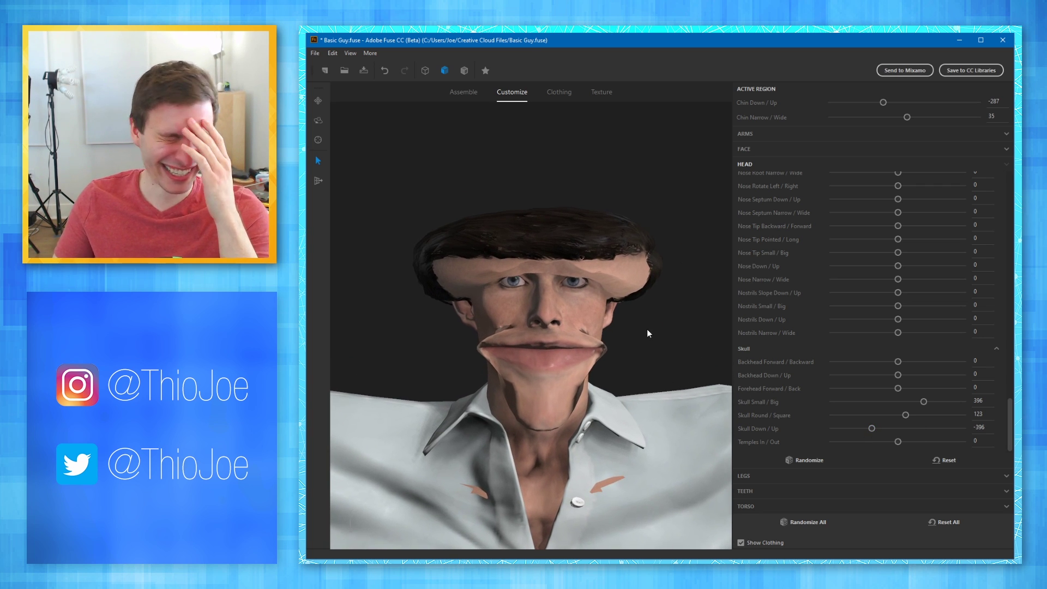
mouse_move(631, 328)
mouse_down()
mouse_move(676, 320)
mouse_move(641, 339)
mouse_up()
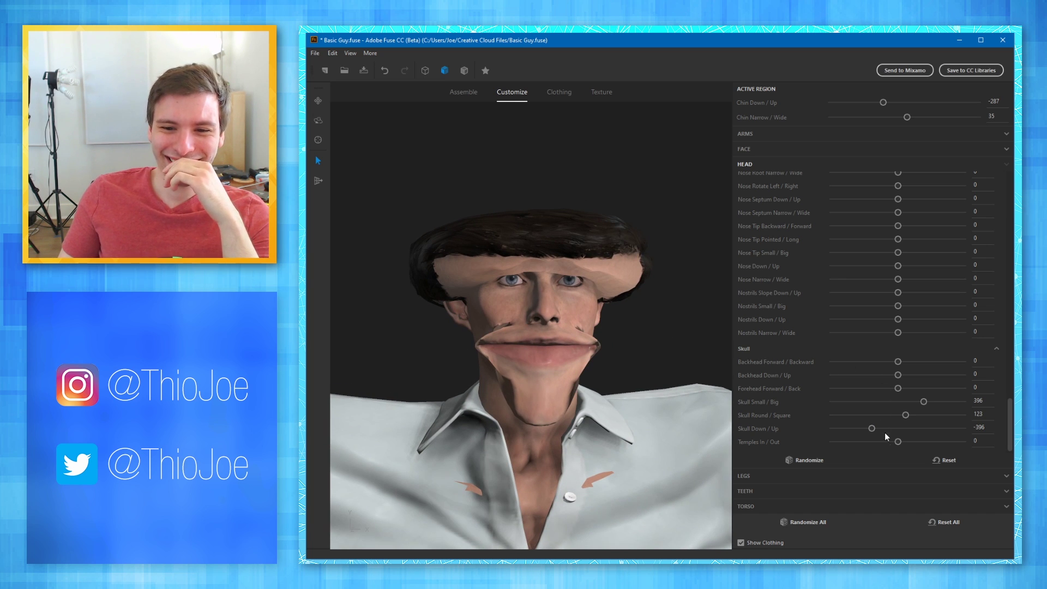
drag(901, 444, 850, 443)
drag(686, 373, 609, 342)
drag(850, 442, 888, 442)
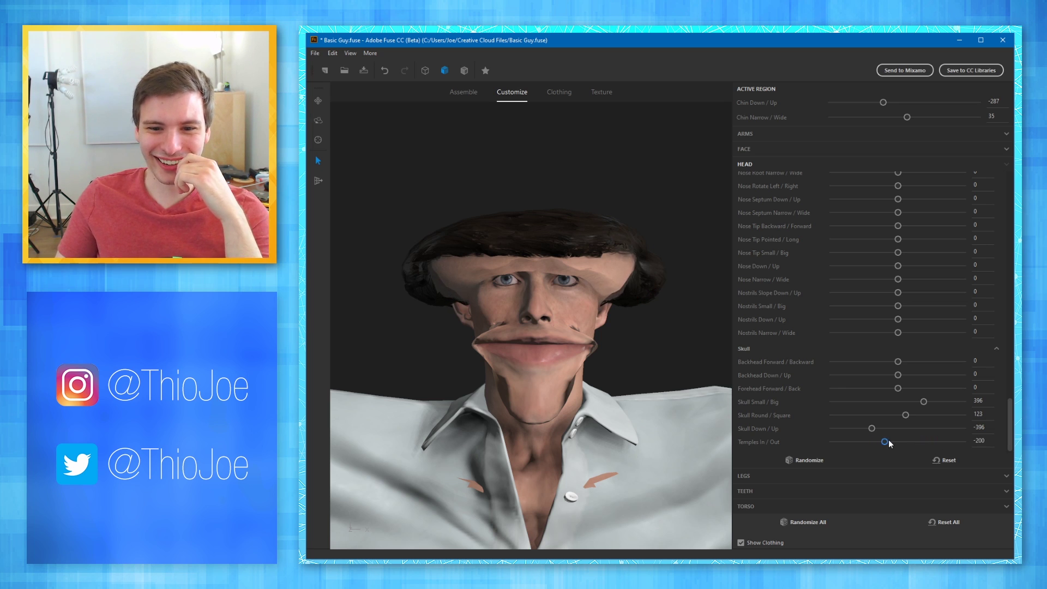
- Try larger Eyes Small / Big values such as 754, then set it to 368
scroll(806, 403, up, 10)
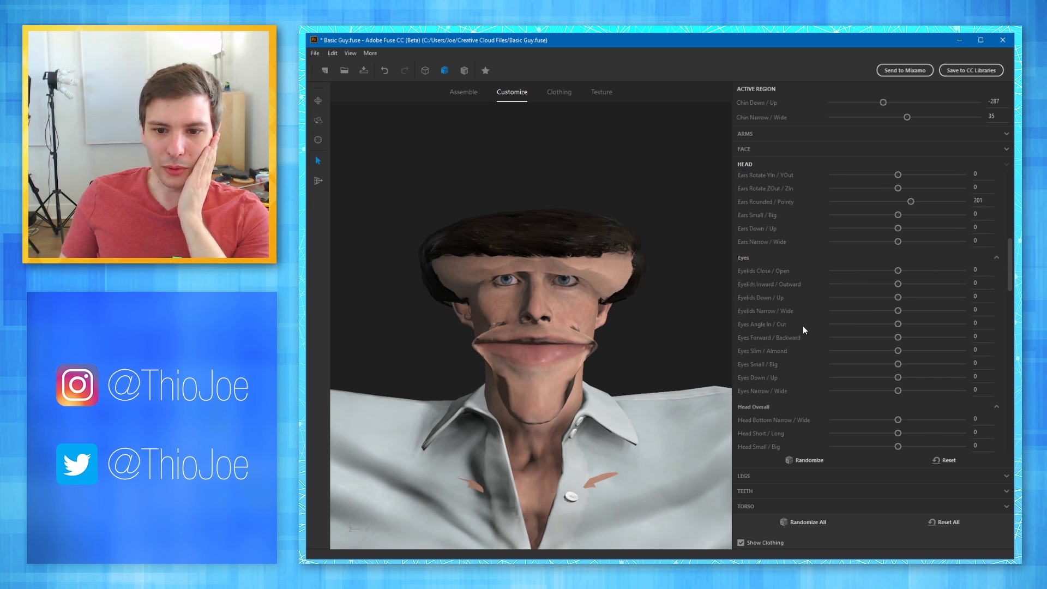
drag(897, 363, 940, 366)
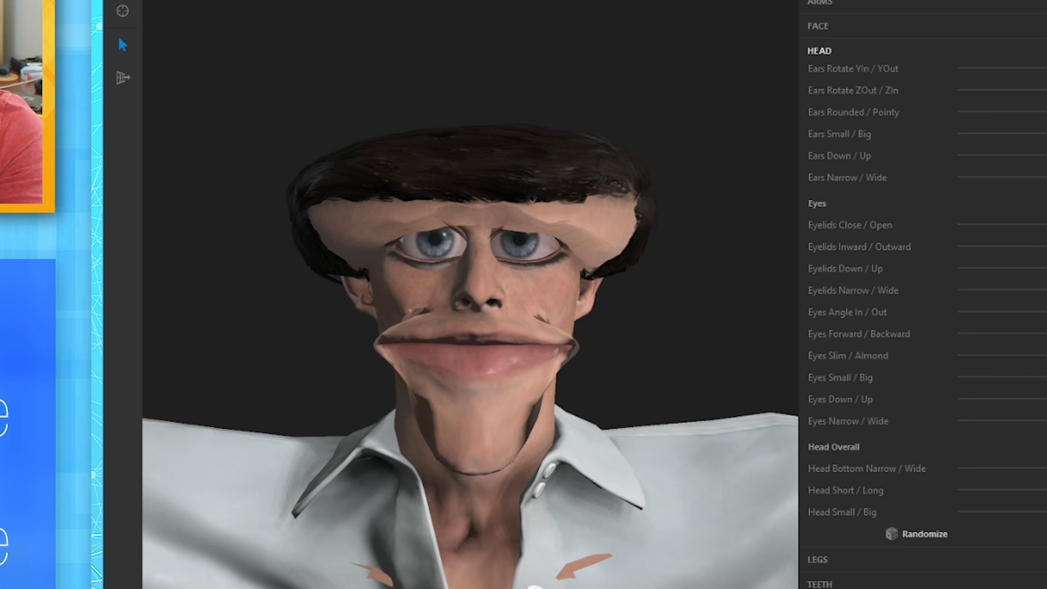
drag(1046, 379, 1041, 381)
mouse_move(665, 309)
middle_down()
mouse_move(752, 288)
mouse_move(679, 306)
middle_up()
drag(879, 365, 1002, 362)
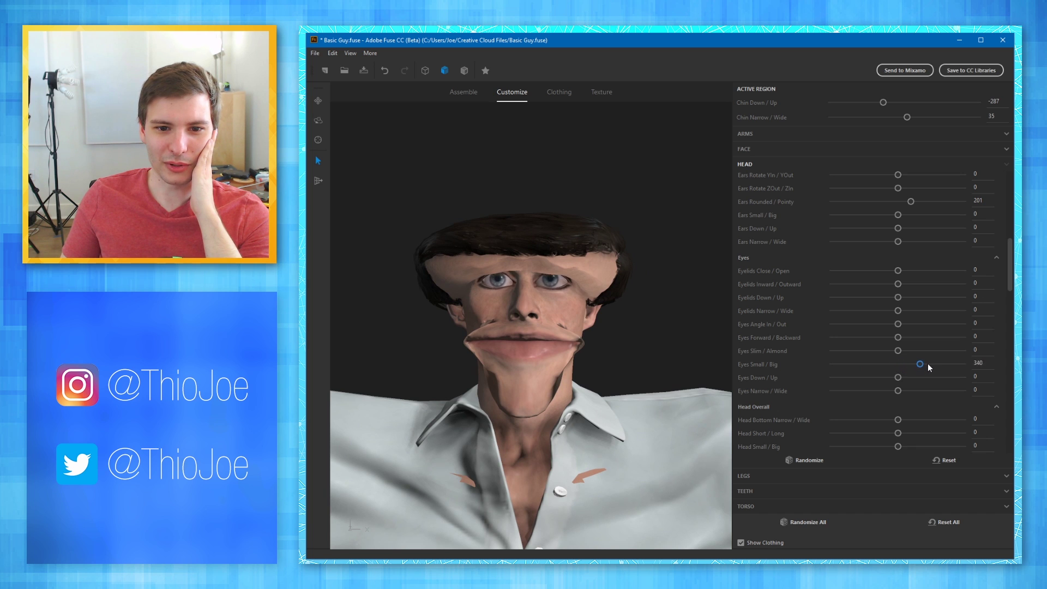
drag(686, 357, 666, 351)
drag(963, 365, 951, 364)
mouse_move(622, 336)
mouse_down()
mouse_move(666, 322)
mouse_move(627, 341)
mouse_move(603, 334)
mouse_up()
scroll(611, 321, up, 5)
middle_drag(633, 309, 653, 323)
scroll(657, 345, down, 8)
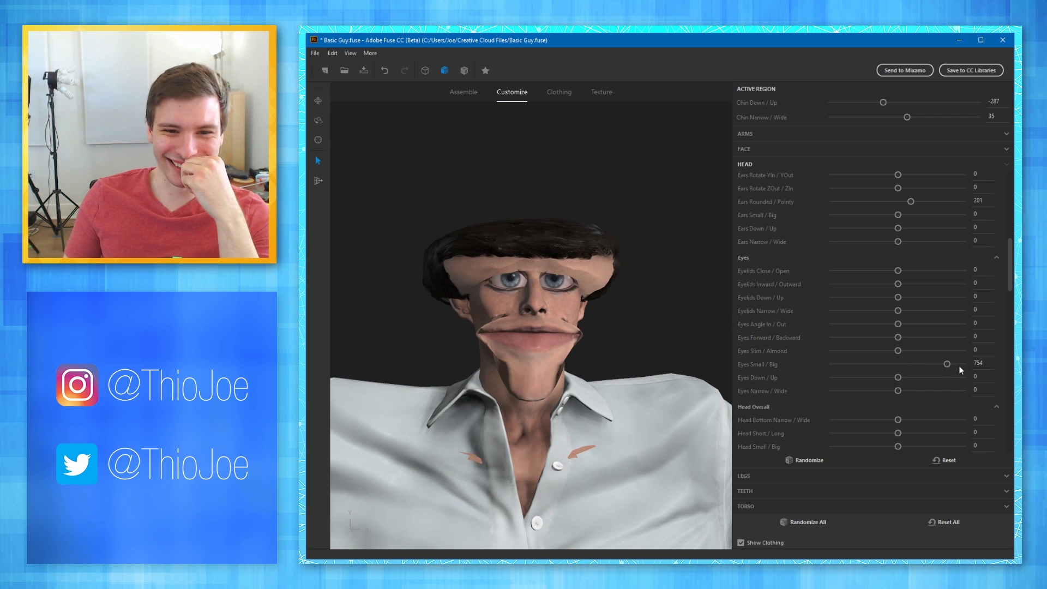
drag(948, 364, 922, 363)
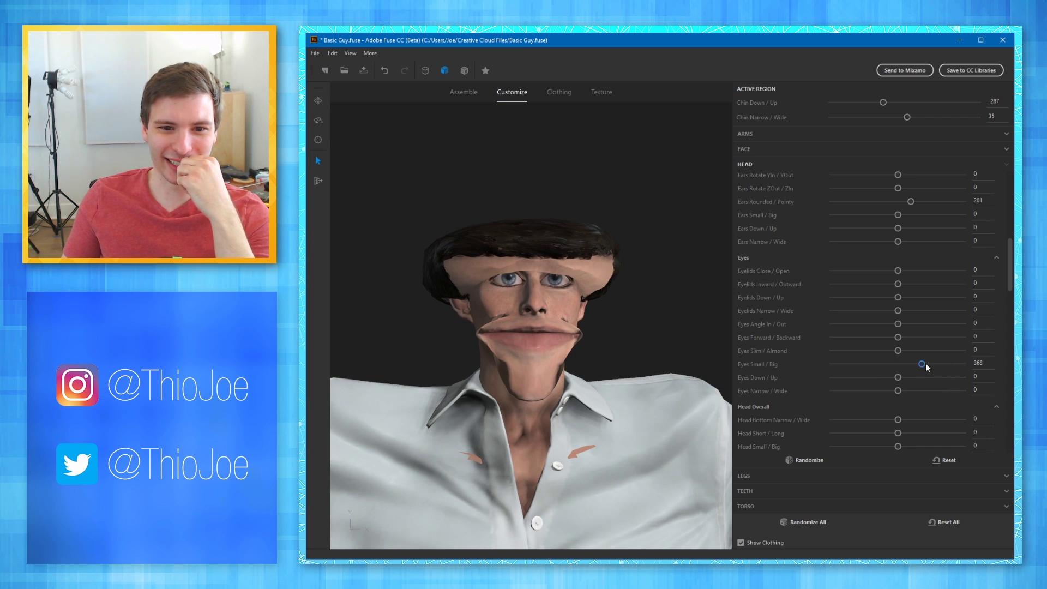
- Set Eyelids Close / Open to 368, Inward / Outward -4, Down / Up 46, Narrow / Wide 116 and Eyes Angle In / Out 277
middle_drag(668, 323, 649, 323)
drag(898, 272, 923, 274)
mouse_move(898, 285)
mouse_down()
mouse_move(846, 287)
mouse_move(898, 286)
mouse_up()
drag(898, 298, 914, 304)
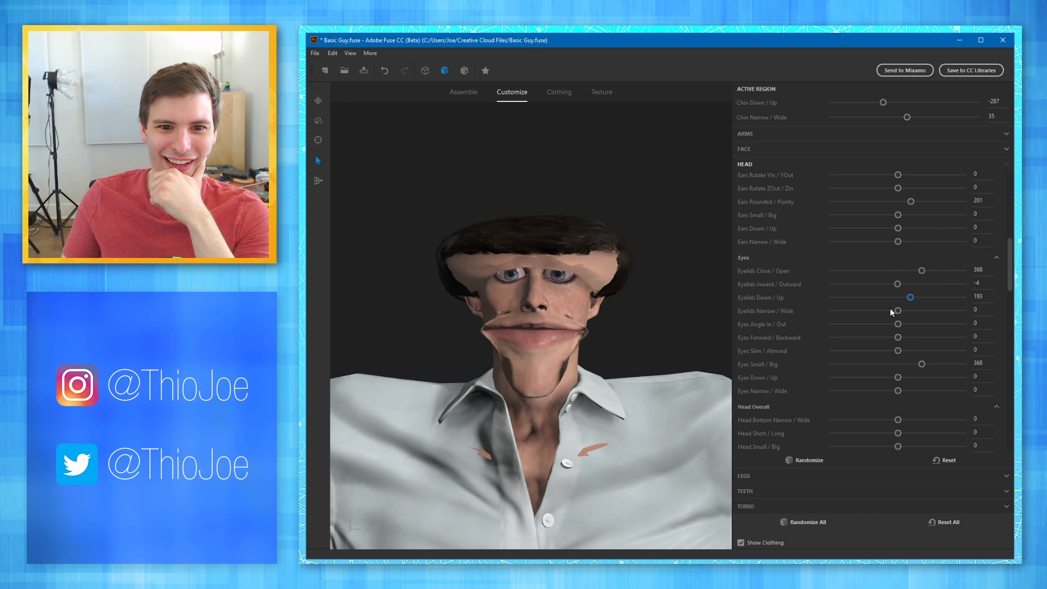
drag(725, 309, 881, 300)
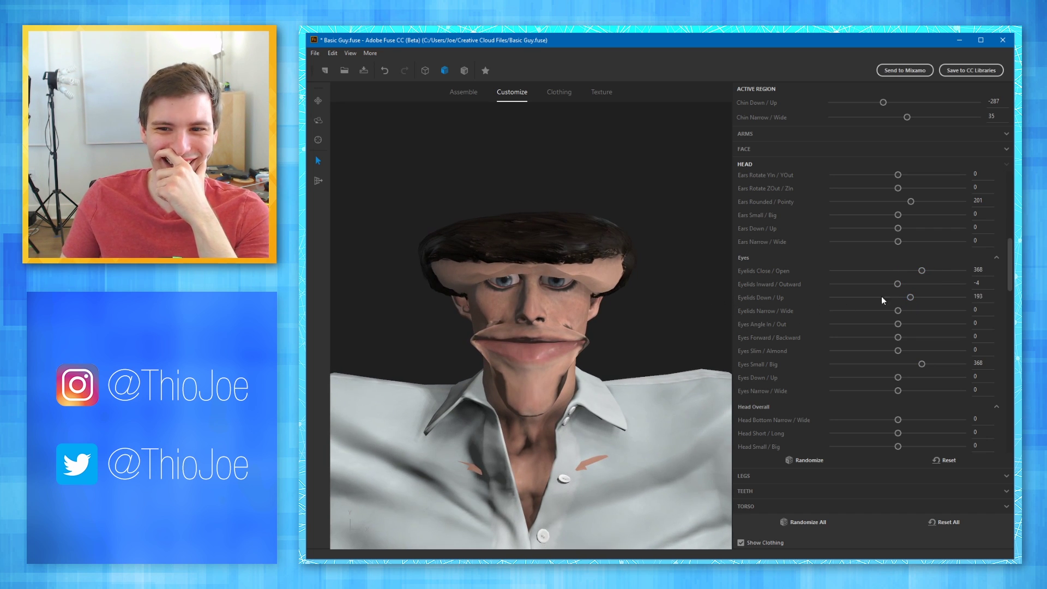
drag(910, 299, 901, 300)
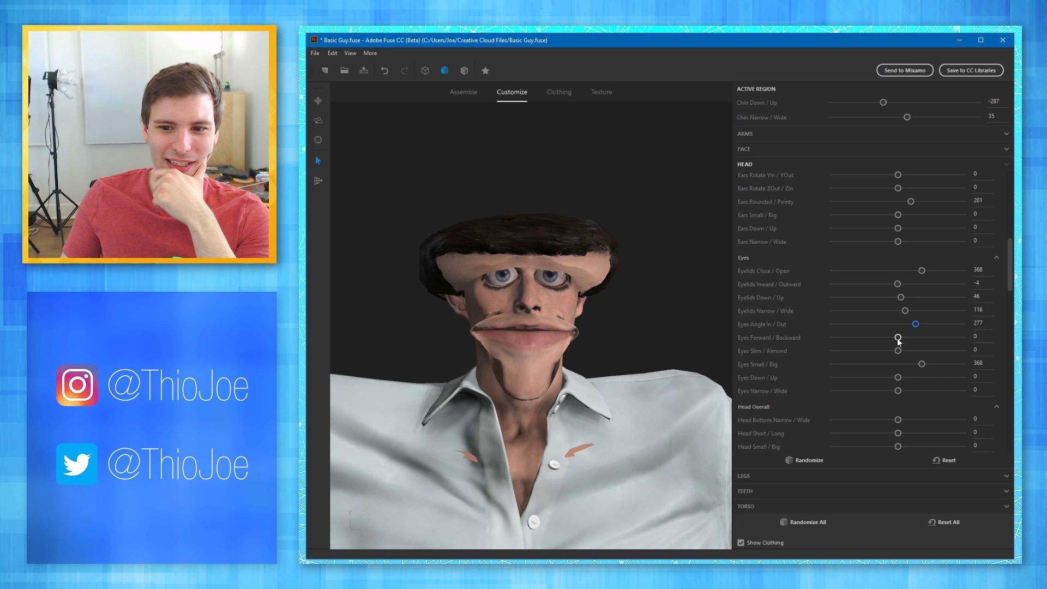
- Try Eyes Forward / Backward at 571, then push it far toward Forward so the eyes bulge out of the face
drag(899, 337, 938, 337)
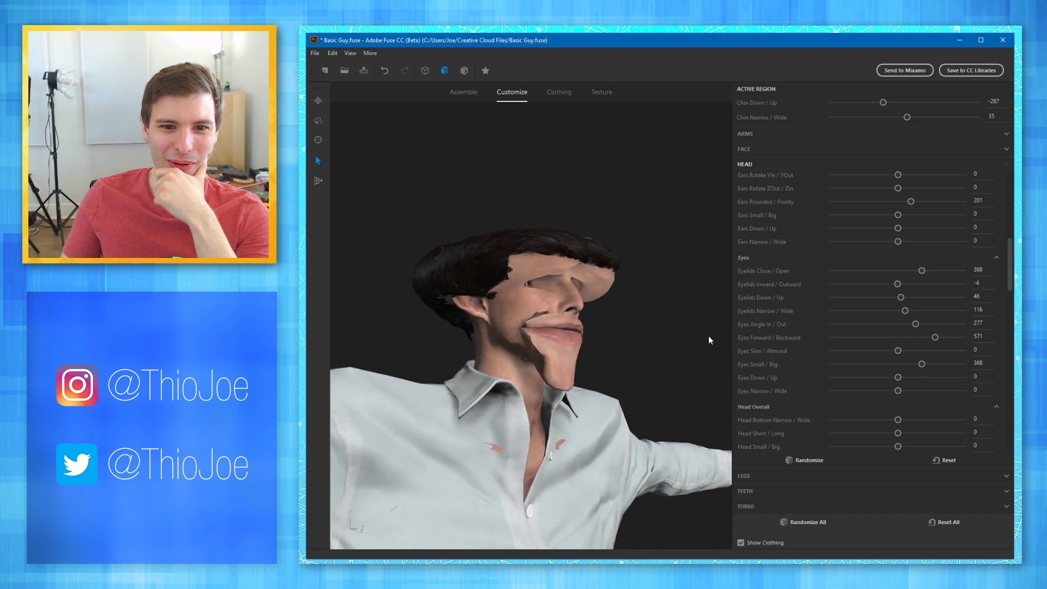
drag(709, 336, 715, 336)
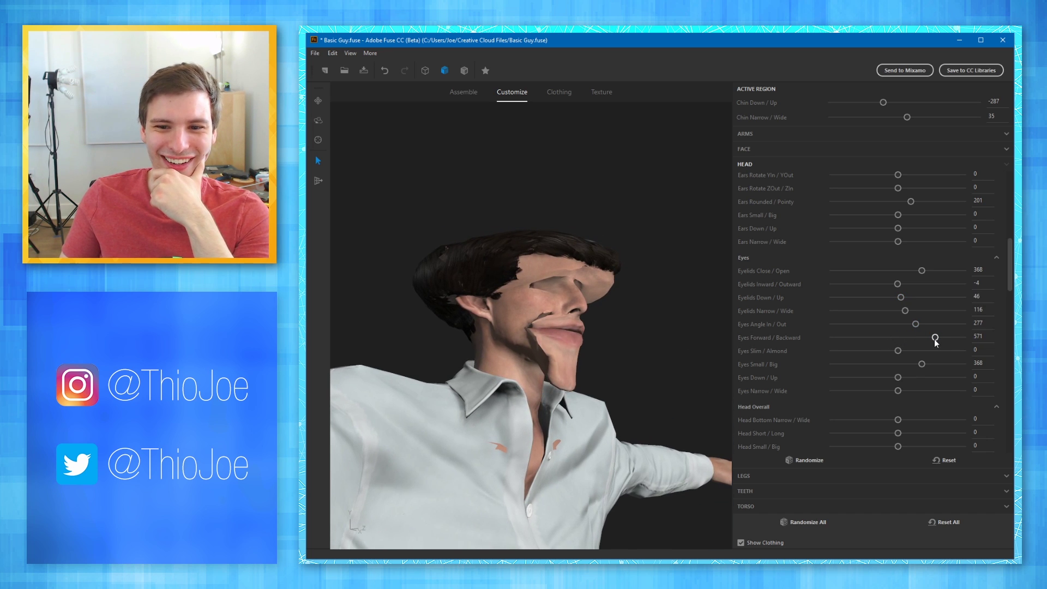
drag(936, 338, 825, 345)
drag(637, 341, 572, 363)
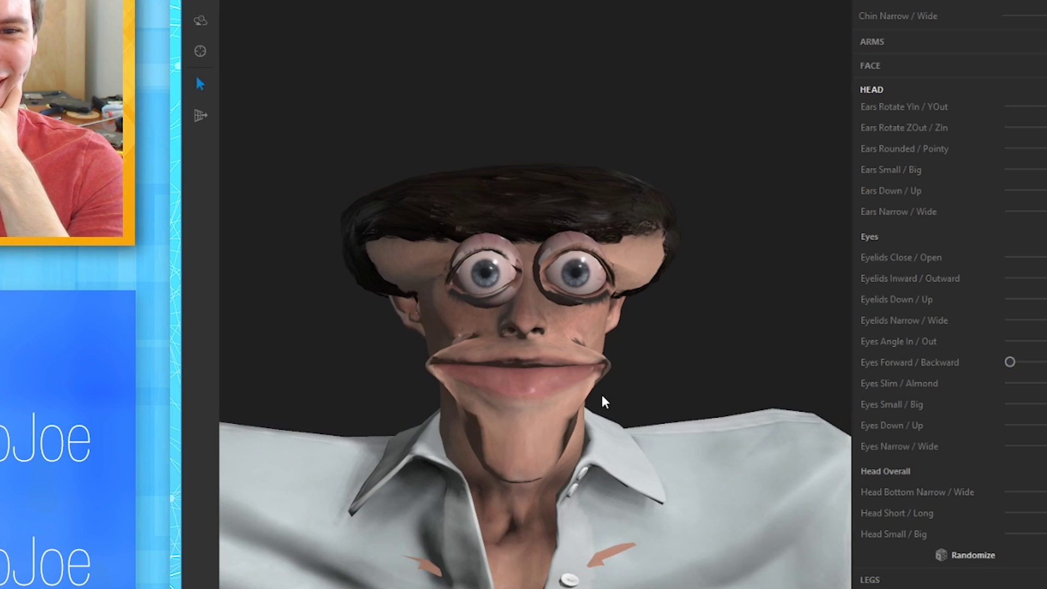